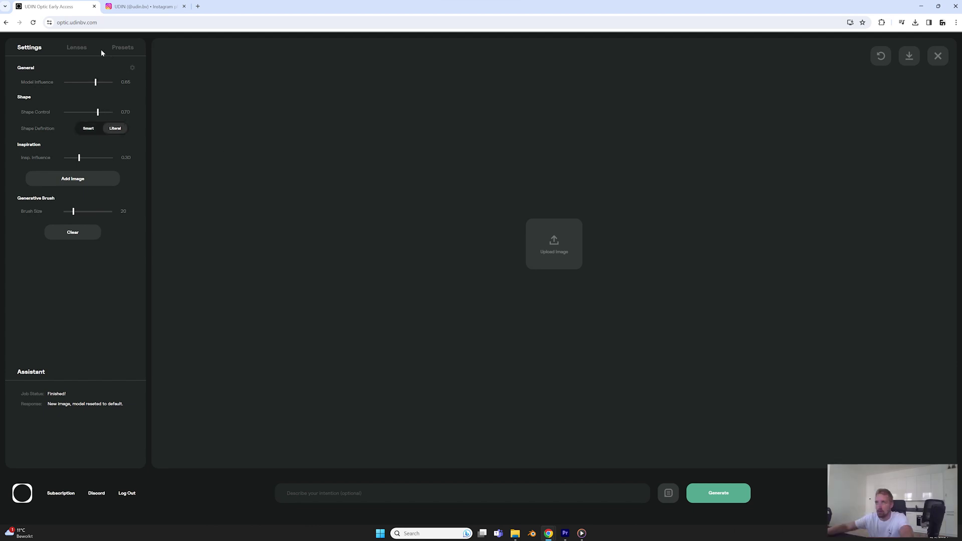
Step: Review the available lenses and presets
click(75, 50)
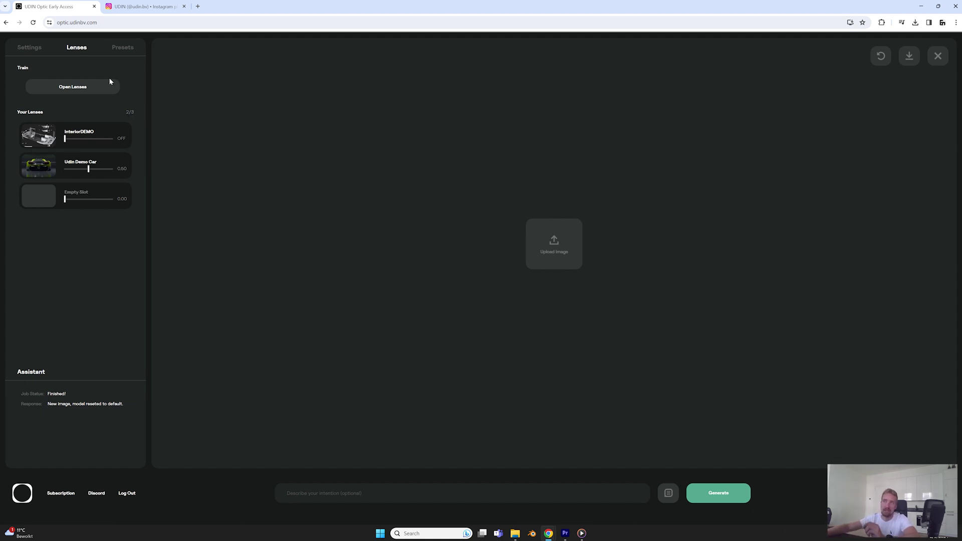
click(123, 48)
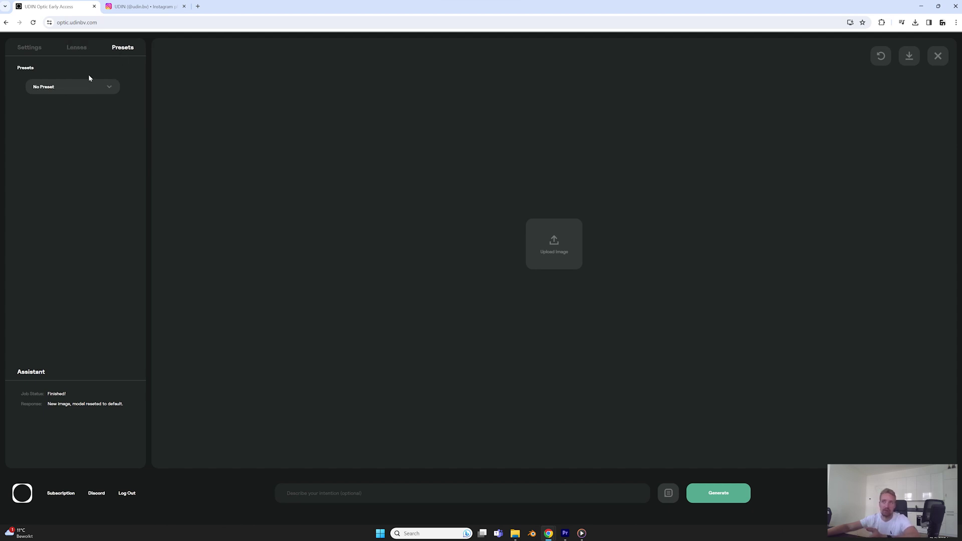
click(76, 48)
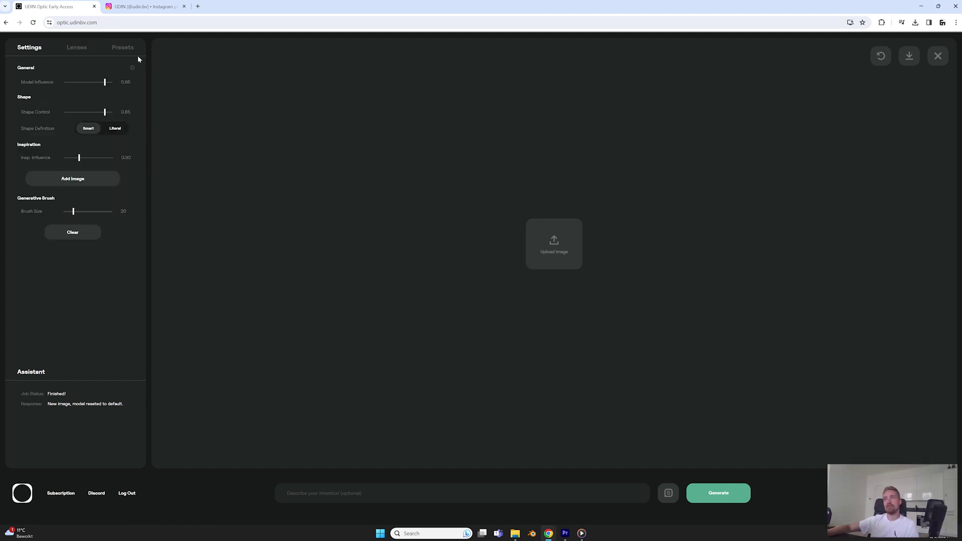
Step: Examine the general preferences for context aware generation and model version
click(133, 67)
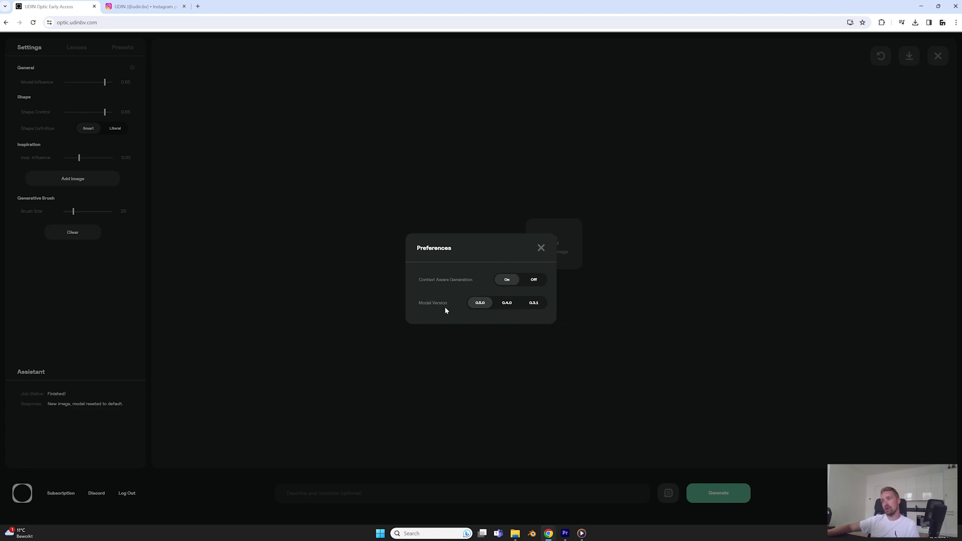
click(510, 308)
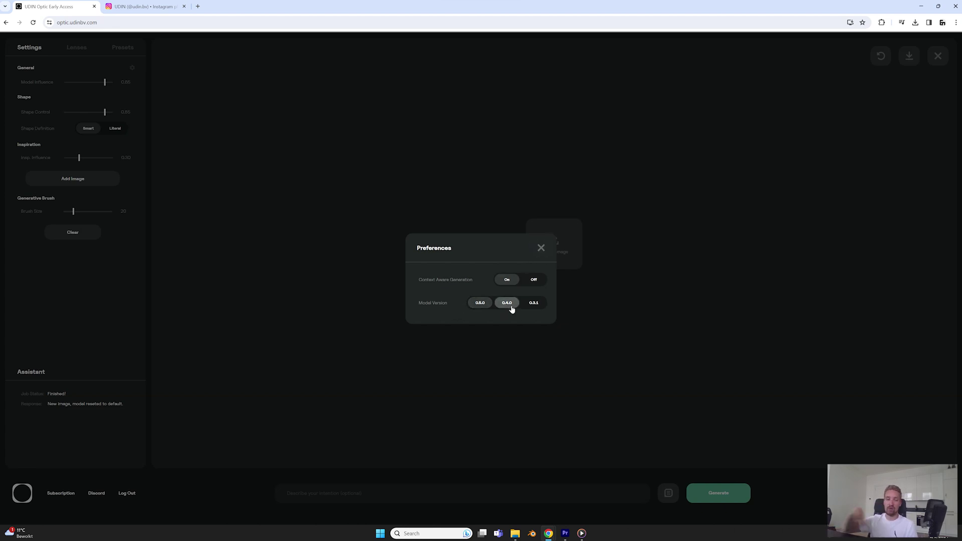
click(541, 248)
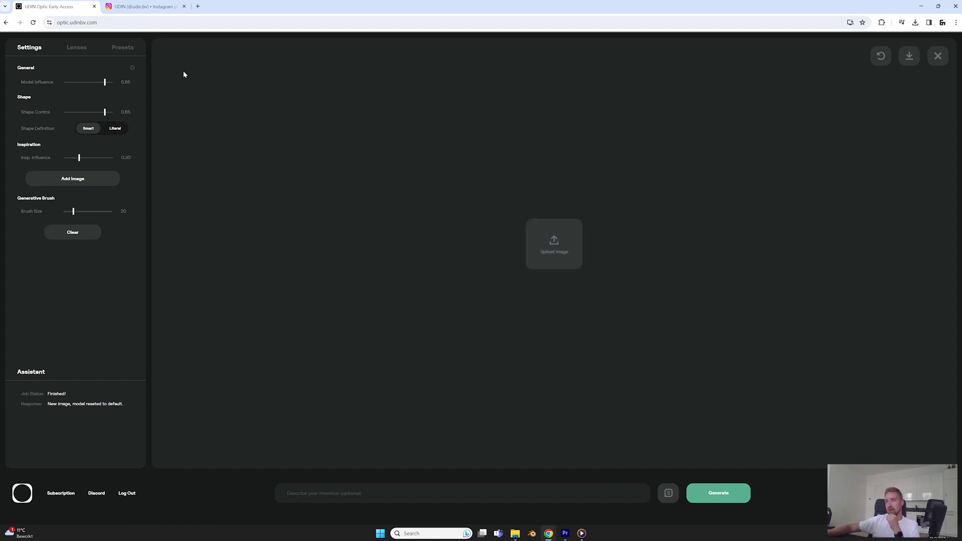
Step: Upload the McLaren GT Concept car sketch as the source image
click(579, 249)
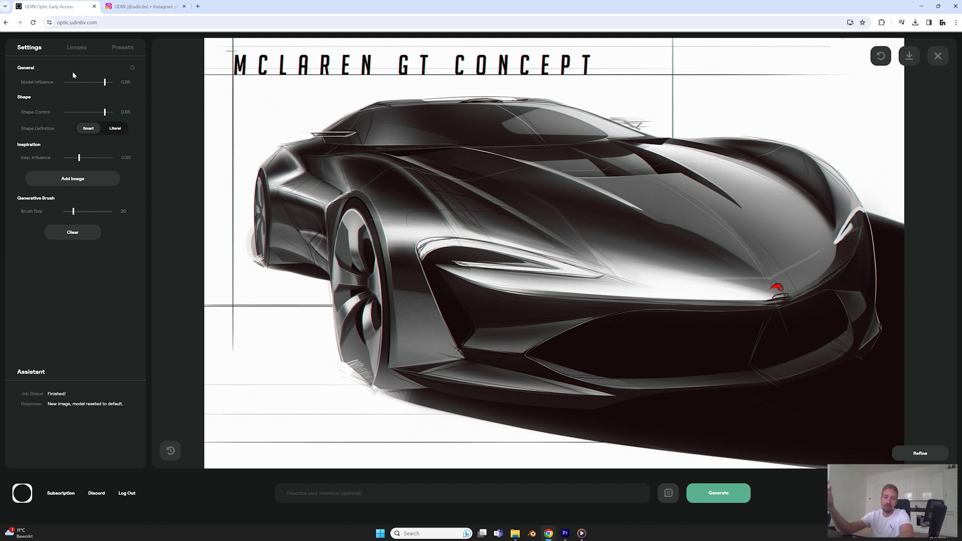
Step: Try Model Influence at Full and Shape Control at 0.95 for the car sketch
click(103, 83)
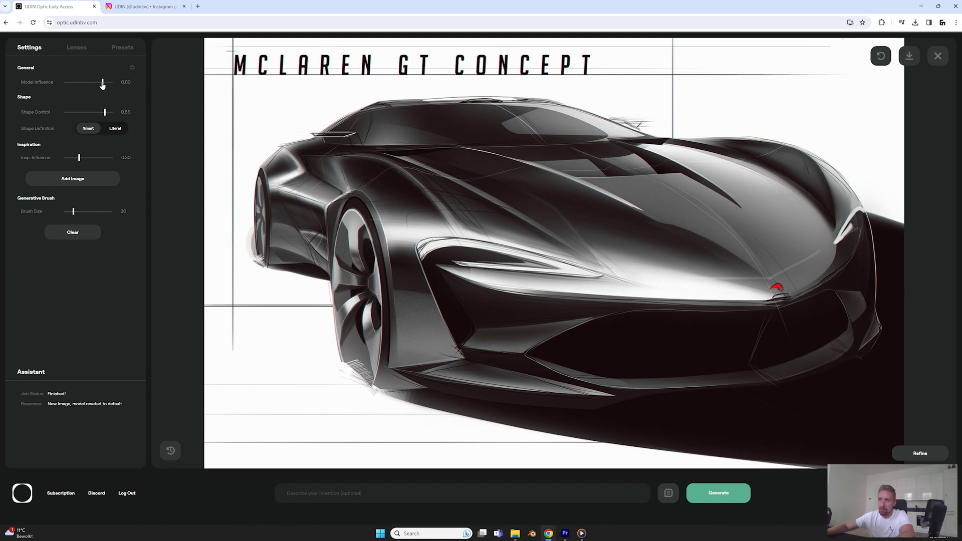
drag(102, 84, 119, 83)
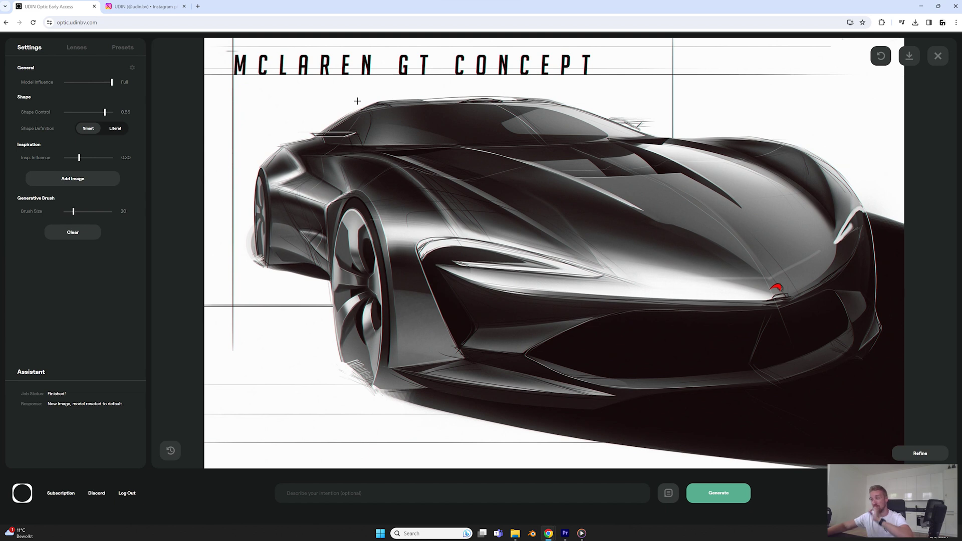
click(85, 112)
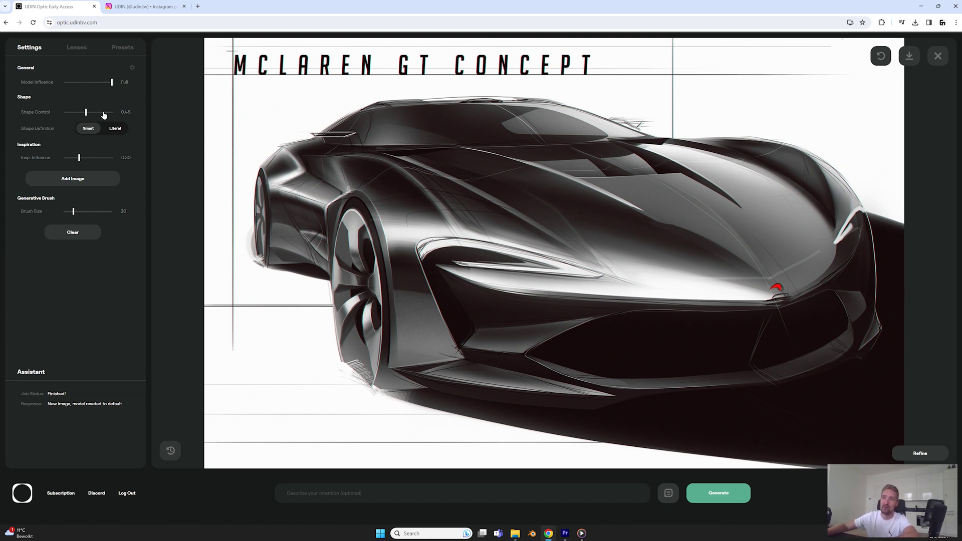
click(110, 113)
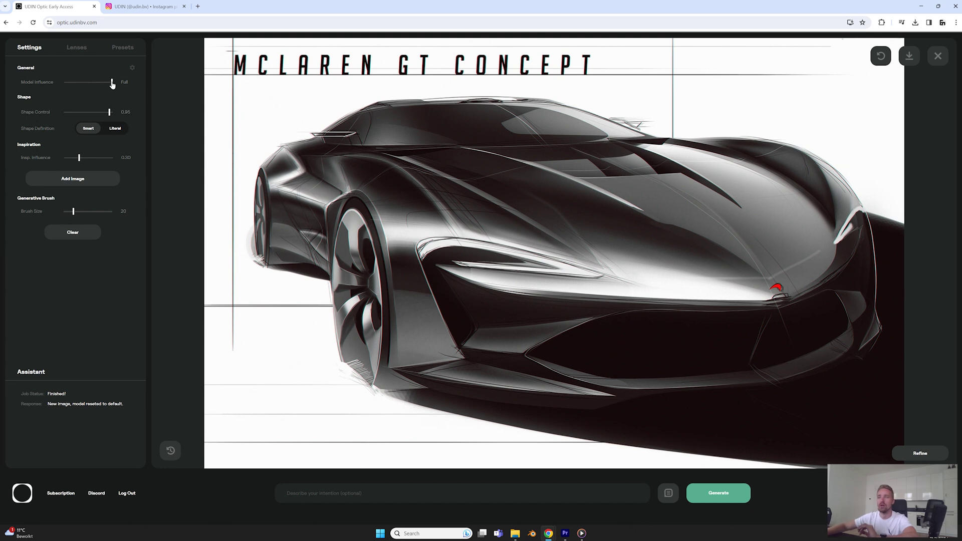
Step: Generate a render of the sketch with Model Influence 0.85, Shape Control 0.80 and Smart shape definition
drag(112, 84, 106, 85)
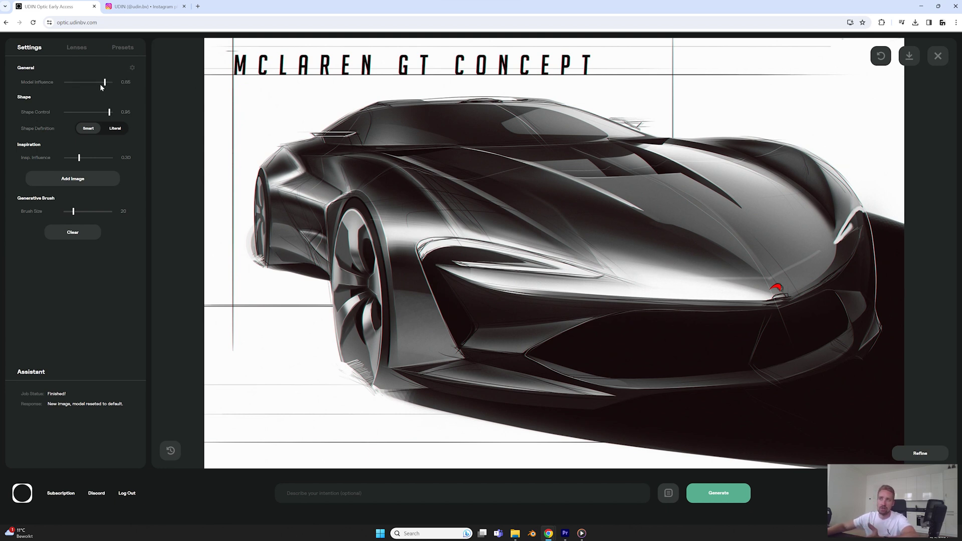
drag(108, 112, 103, 114)
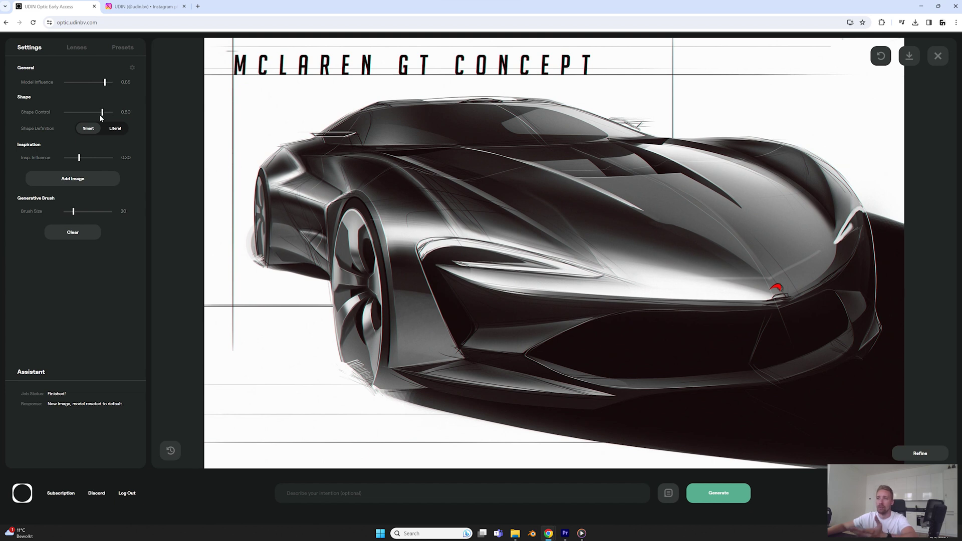
click(114, 129)
click(89, 129)
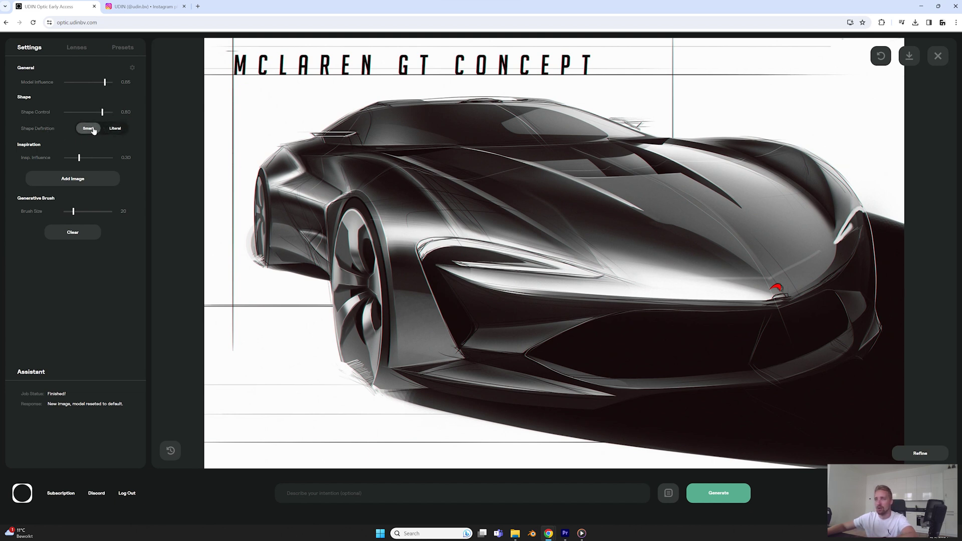
click(111, 129)
click(89, 129)
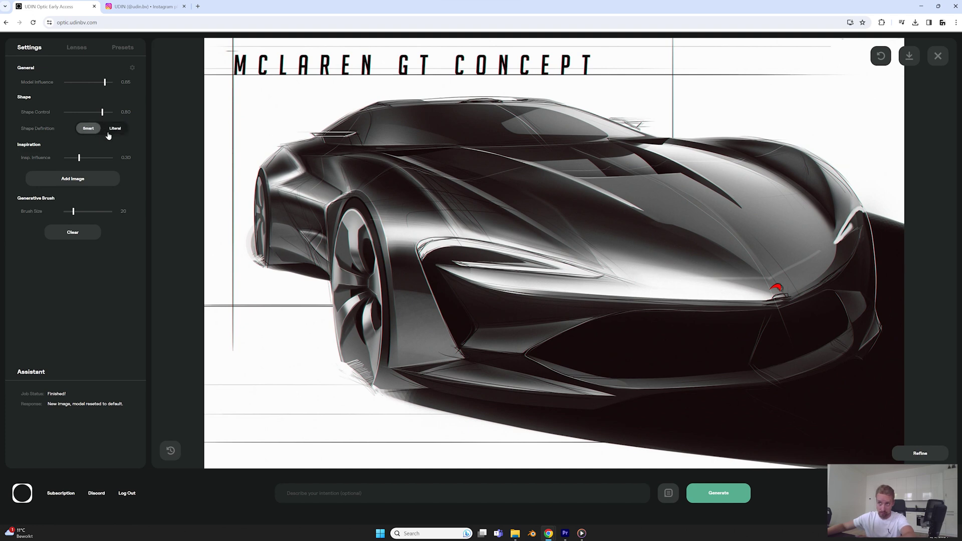
click(725, 496)
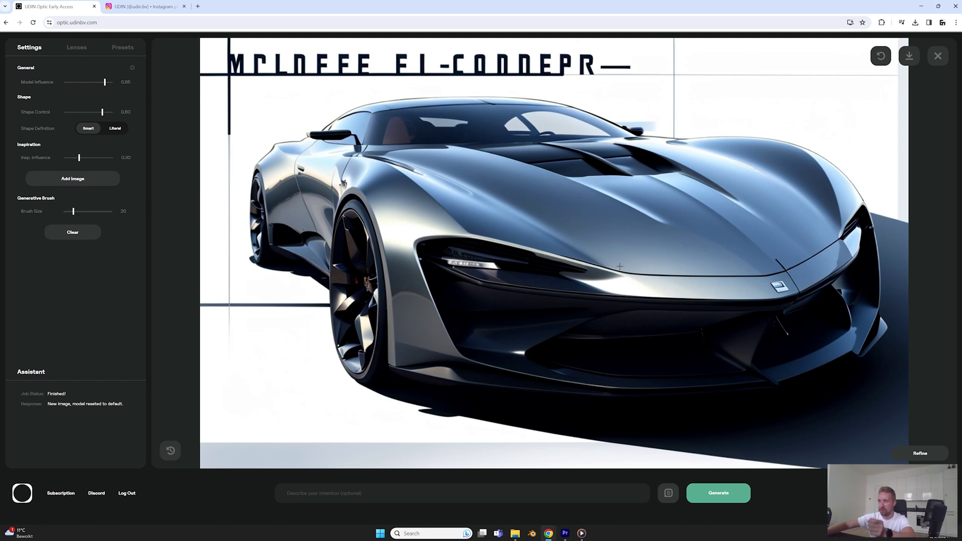
Step: Restore the original sketch and generate a new render with Model Influence at Full
click(881, 57)
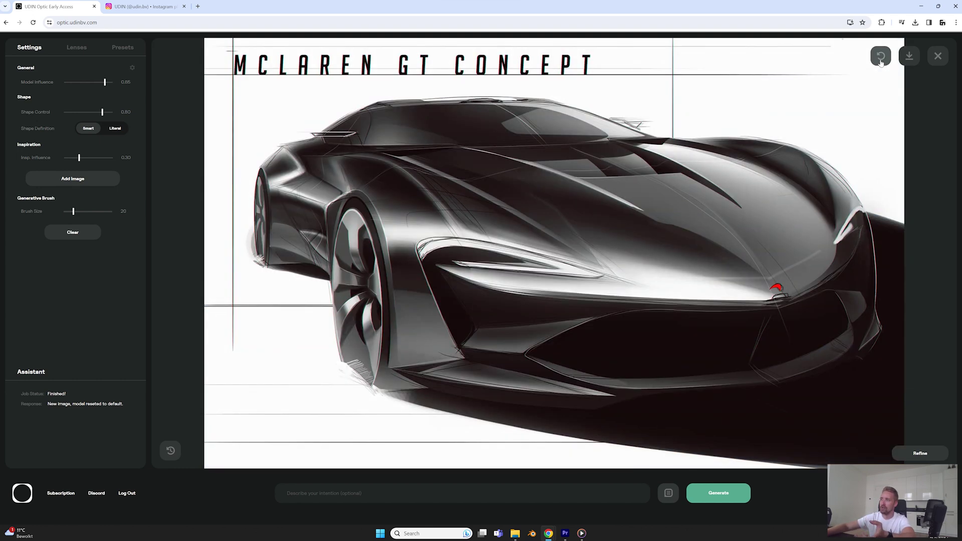
drag(105, 87, 116, 86)
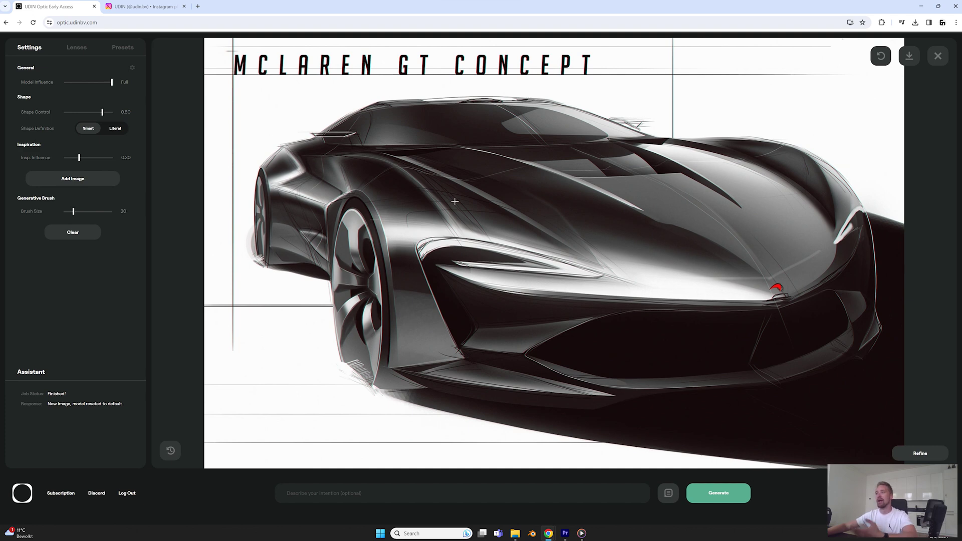
click(734, 502)
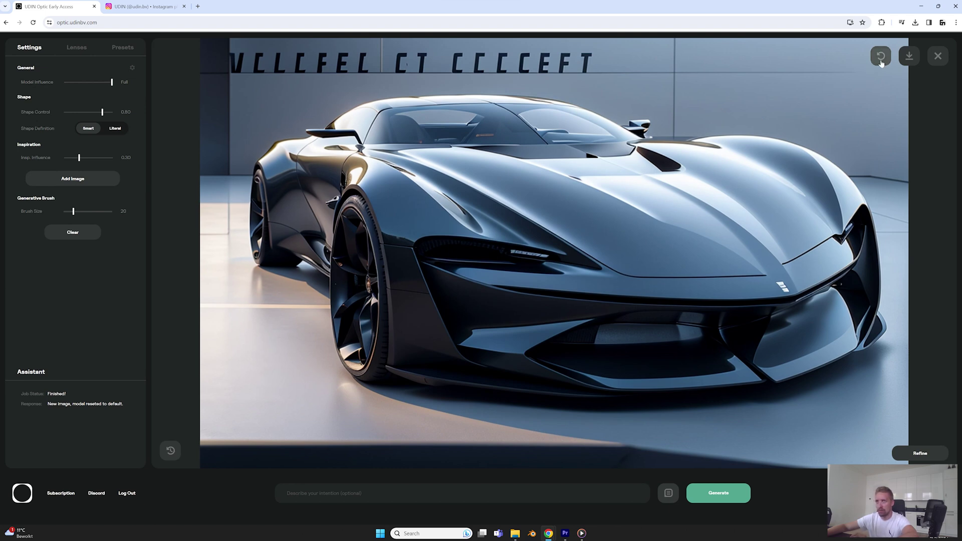
Step: Bring back the original sketch and generate another render with Shape Control at 0.70
click(881, 58)
drag(102, 112, 97, 114)
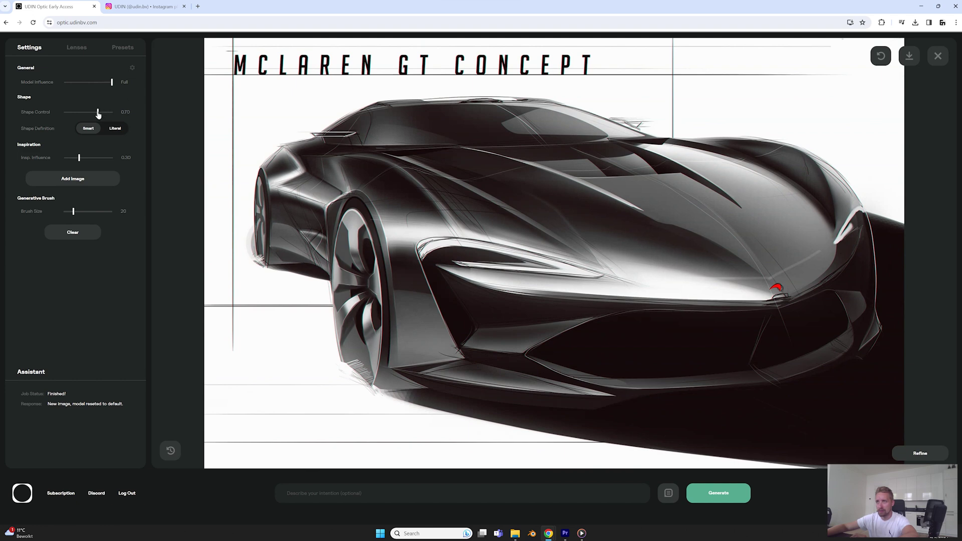
click(715, 496)
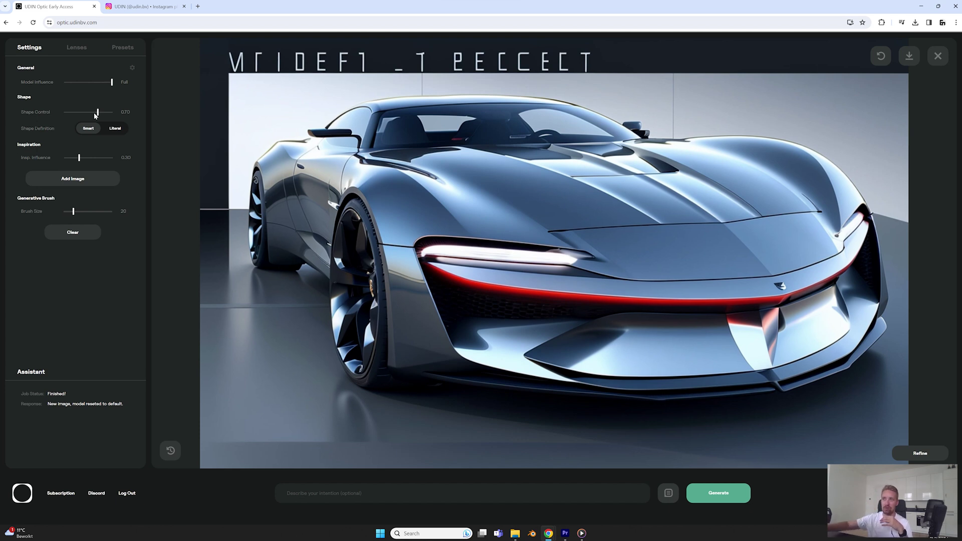
click(117, 132)
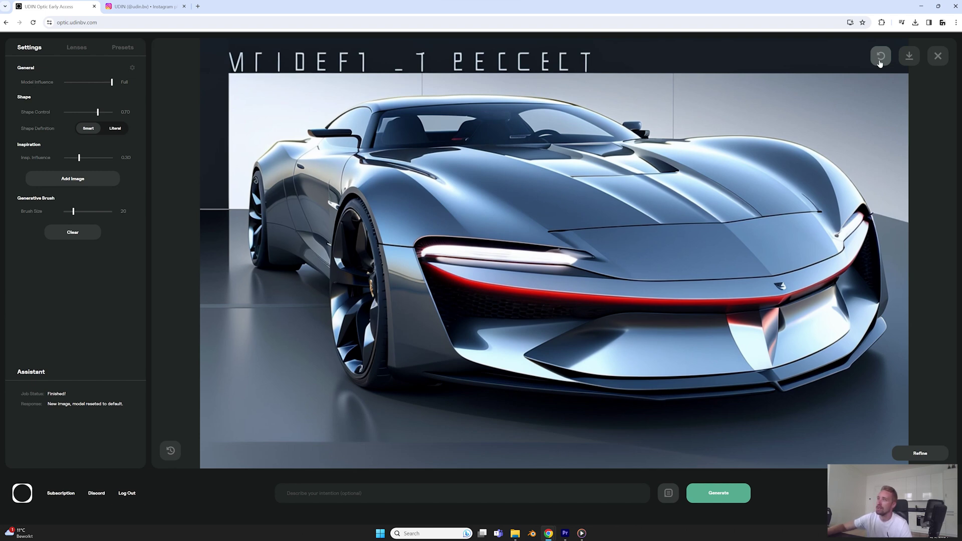
Step: Reset the image to the original sketch and set Model Influence to 0.85
click(880, 56)
drag(112, 82, 105, 83)
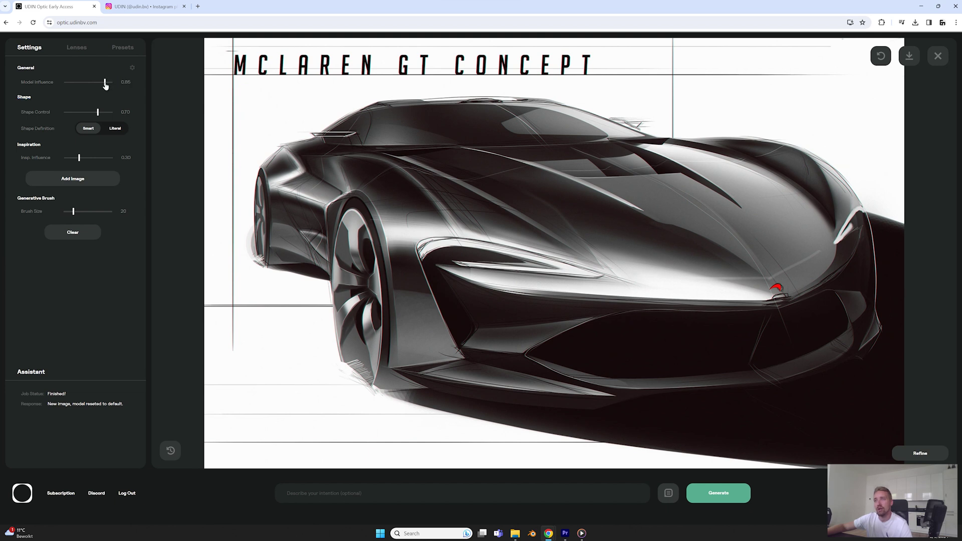
Step: Switch the prompt from text input to suggested tags describing the car
click(671, 500)
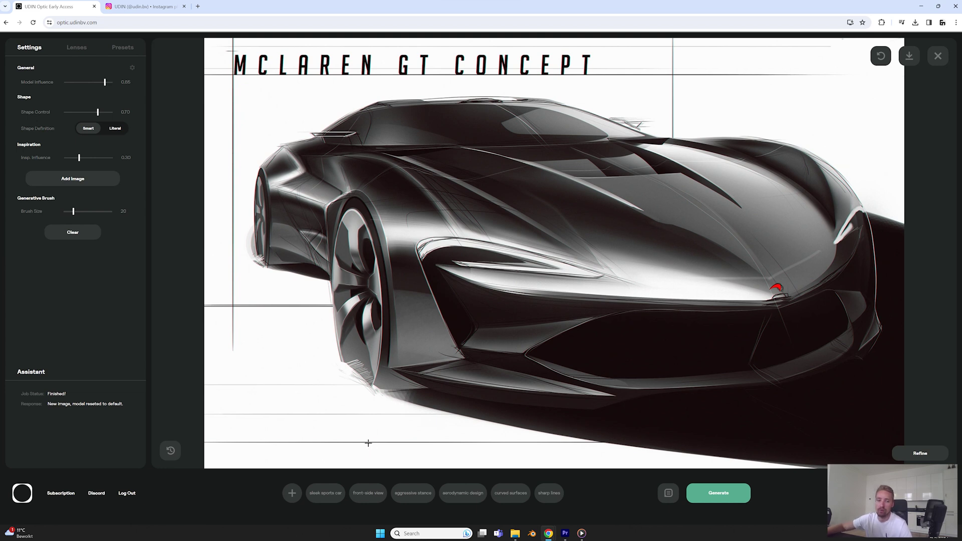
click(666, 499)
click(667, 500)
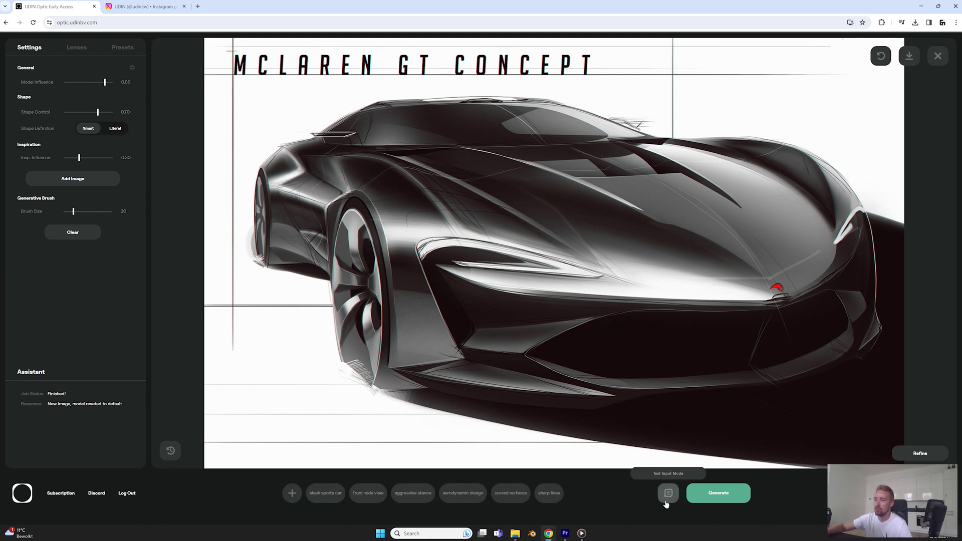
Step: Add the prompt tag "red paint" and generate a render of the car sketch from the tags
click(293, 494)
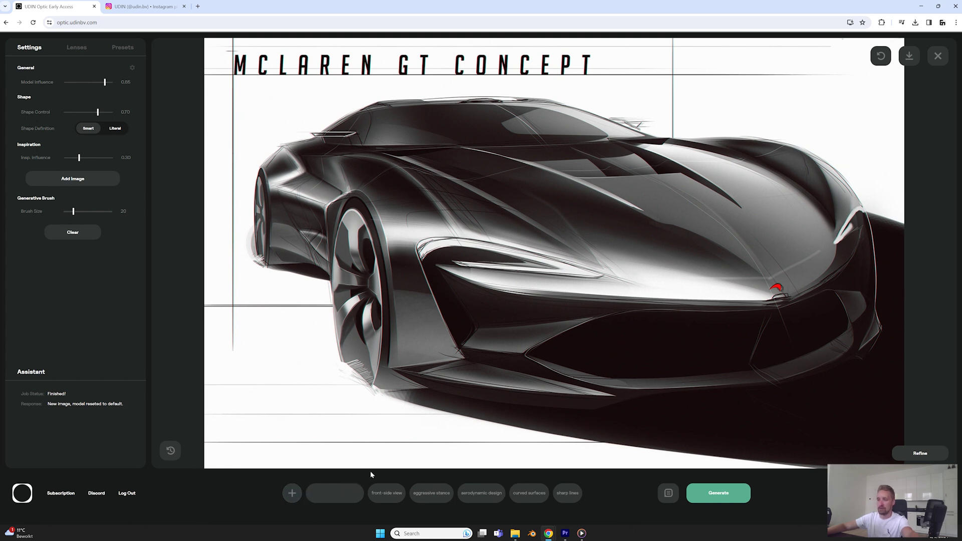
text(red s)
key(BackSpace)
key(BackSpace)
key(BackSpace)
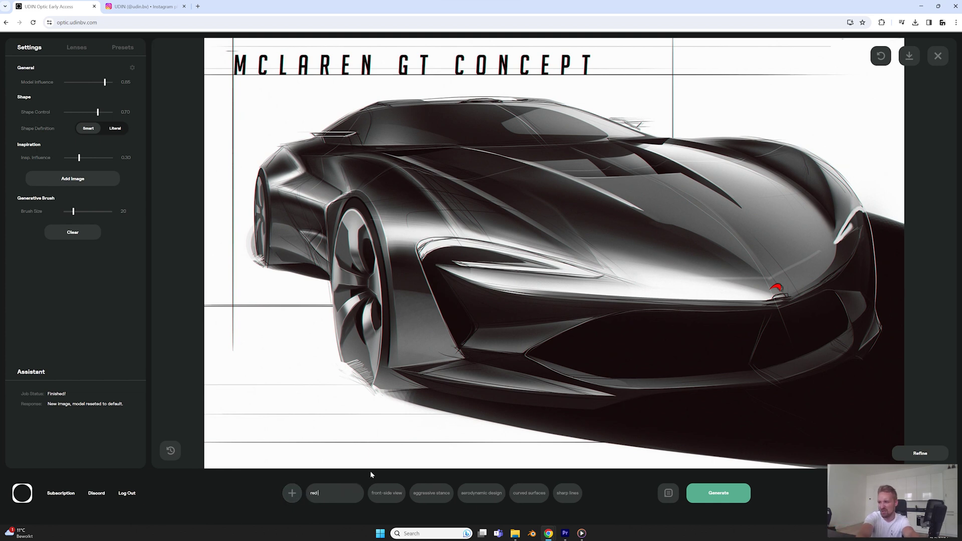
text(paint)
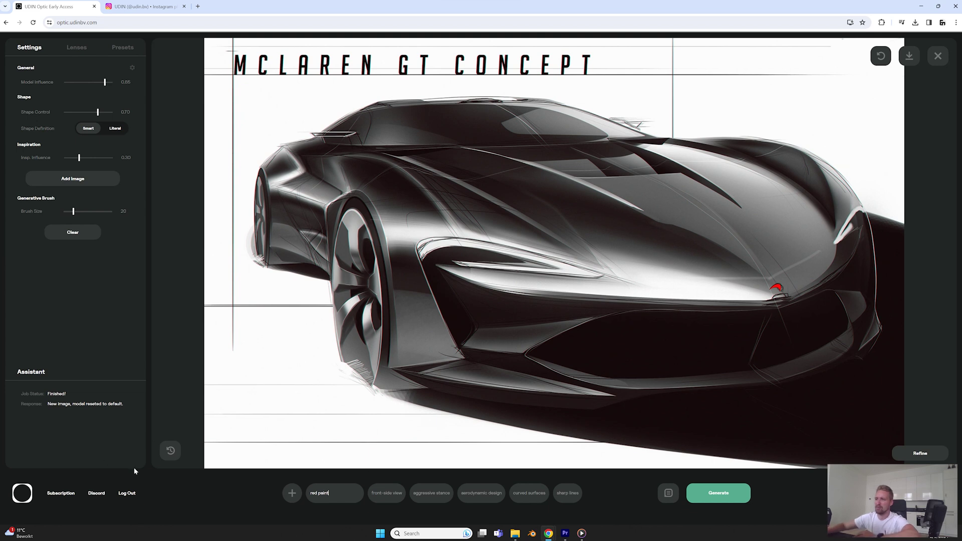
key(Return)
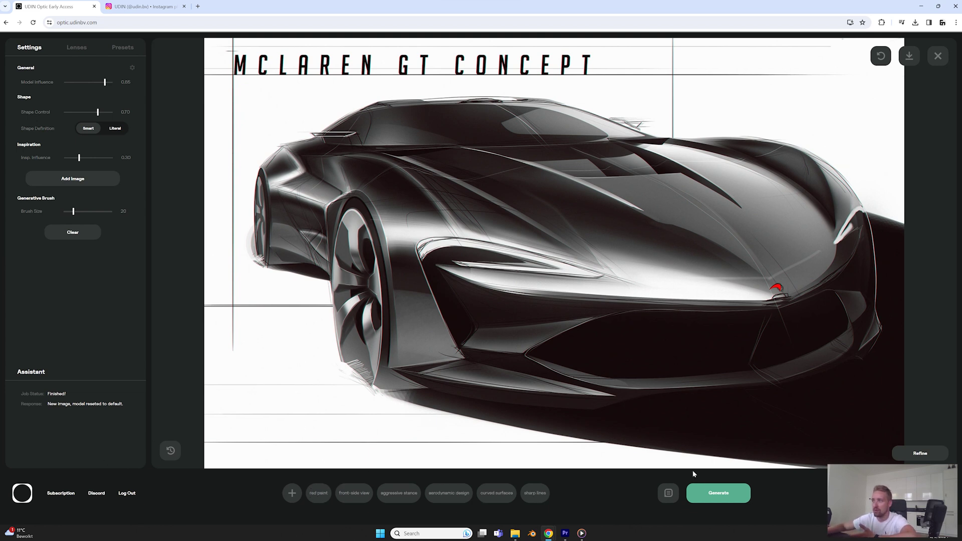
click(710, 497)
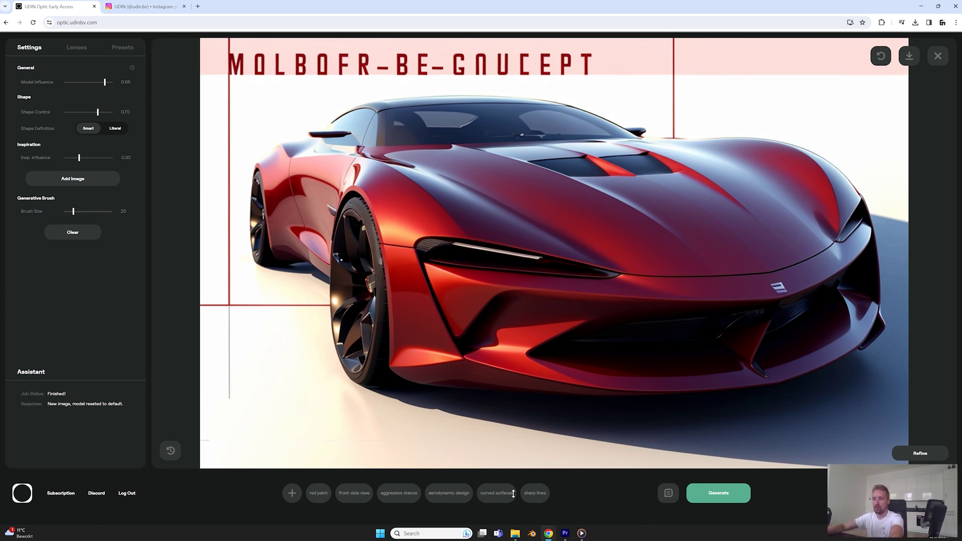
Step: Remove the "sharp lines" tag from the prompt
click(539, 493)
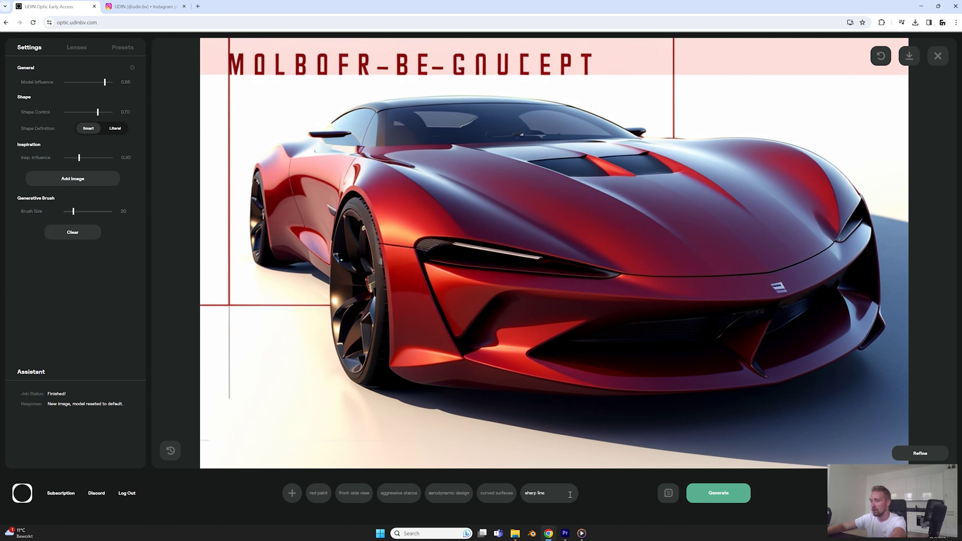
key(BackSpace)
key(BackSpace)
key(BackSpace)
key(BackSpace)
key(BackSpace)
key(BackSpace)
key(BackSpace)
key(BackSpace)
key(BackSpace)
key(BackSpace)
key(BackSpace)
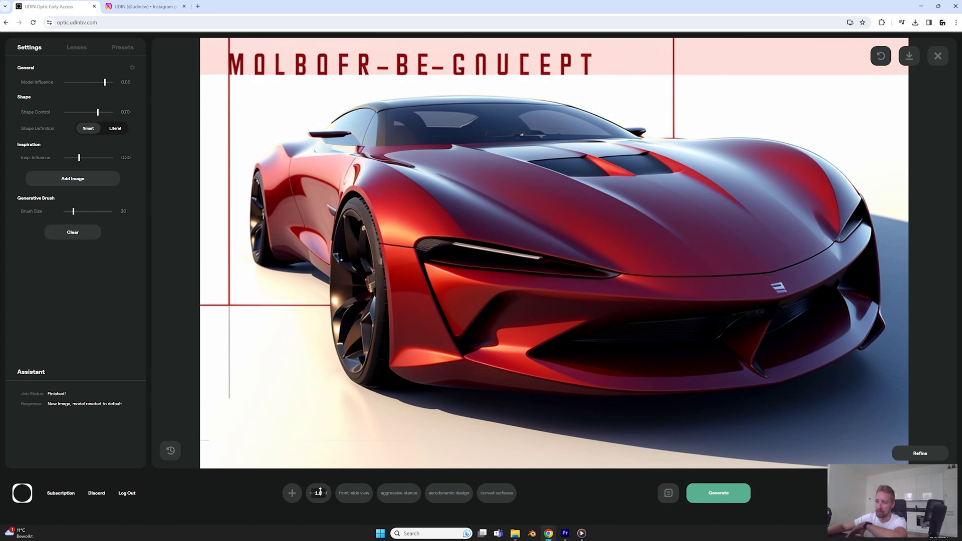
Step: Try a weight of 1.5 on the "red paint" tag
mouse_move(320, 495)
mouse_down()
mouse_move(323, 476)
mouse_move(323, 516)
mouse_move(331, 479)
mouse_up()
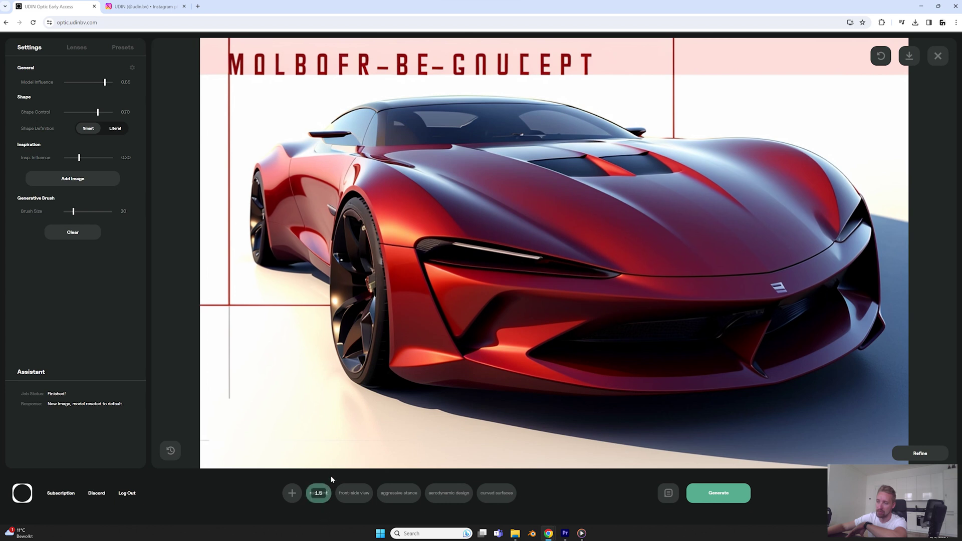
mouse_move(329, 521)
mouse_down()
mouse_move(329, 467)
mouse_move(327, 511)
mouse_move(340, 458)
mouse_move(322, 455)
mouse_move(325, 394)
mouse_up()
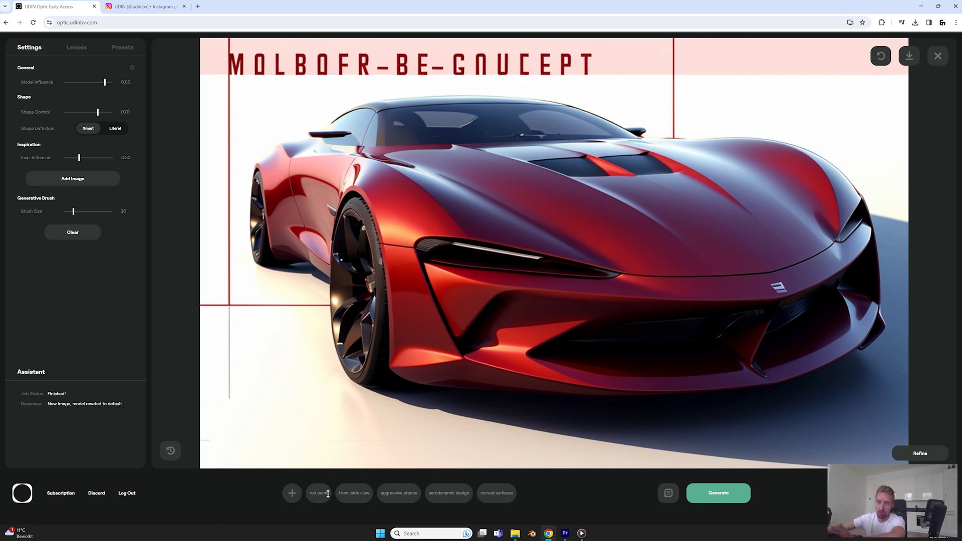
scroll(324, 493, up, 1)
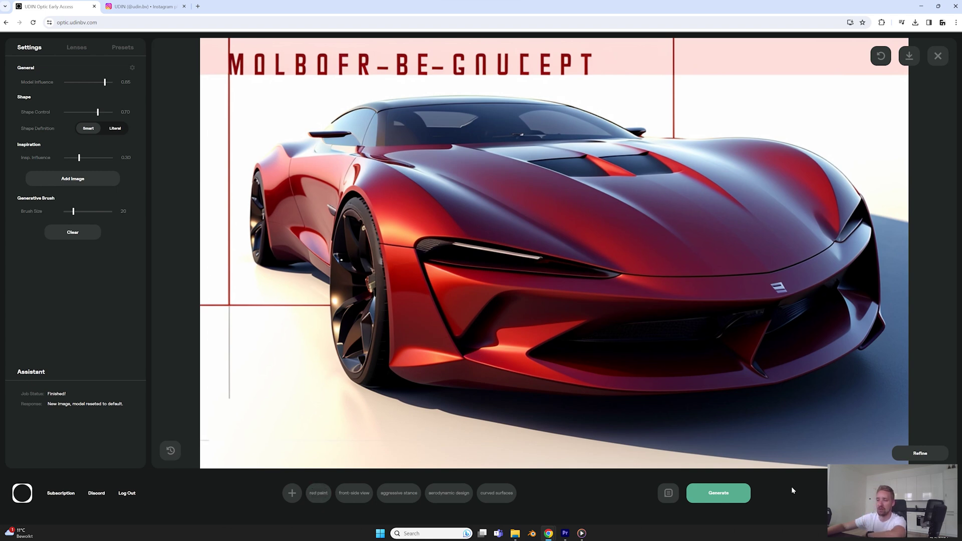
Step: Generate another red render of the car from the prompt tags and refine it into a more detailed, higher-resolution image
click(733, 493)
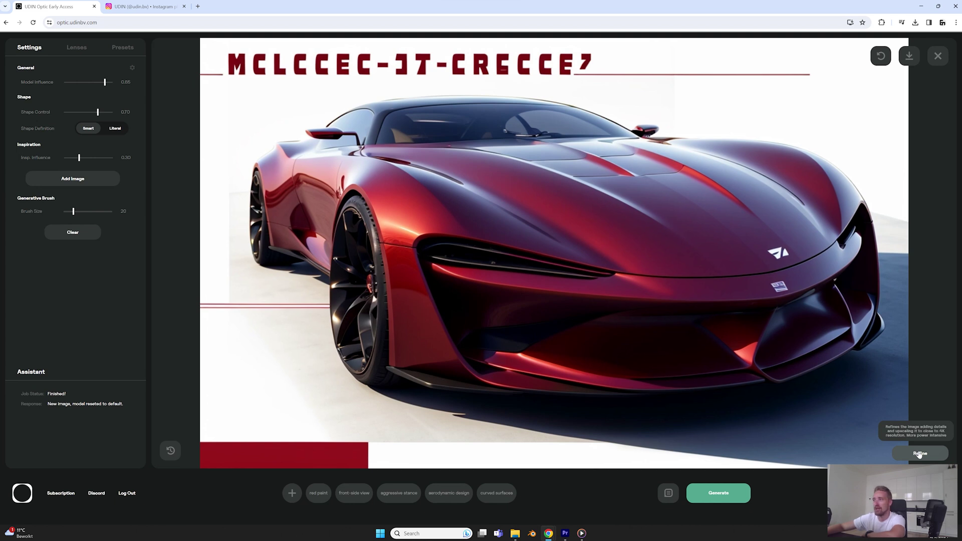
click(919, 453)
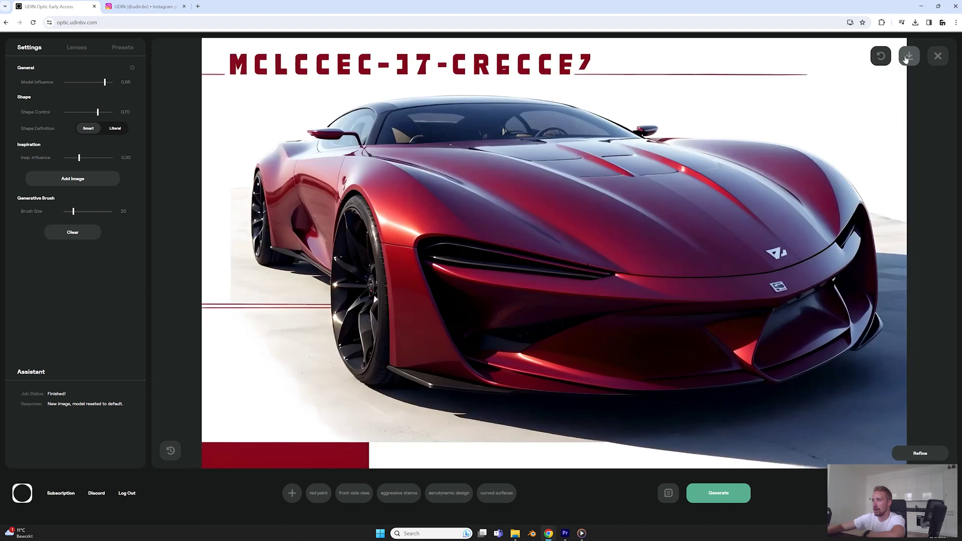
Step: Download the refined red car render and inspect its details at full size
click(906, 60)
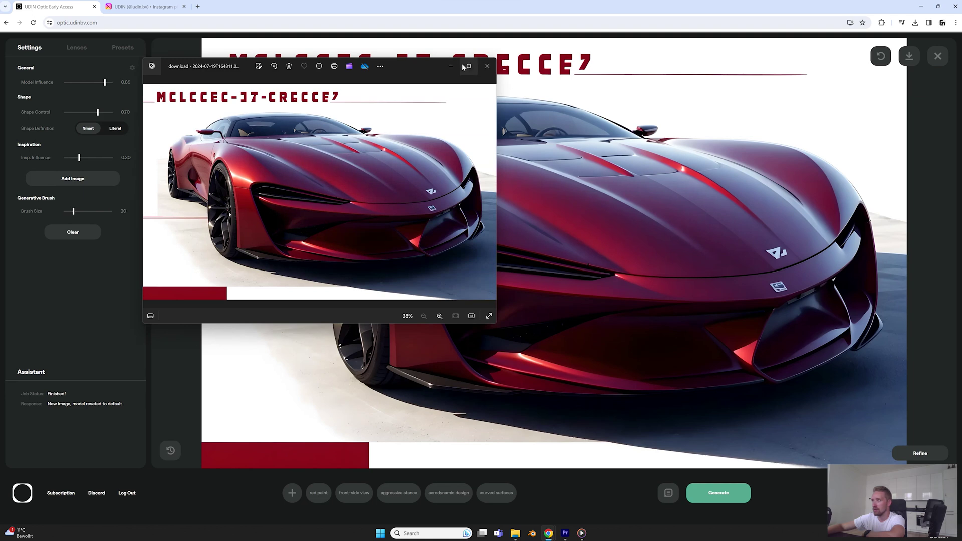
click(470, 66)
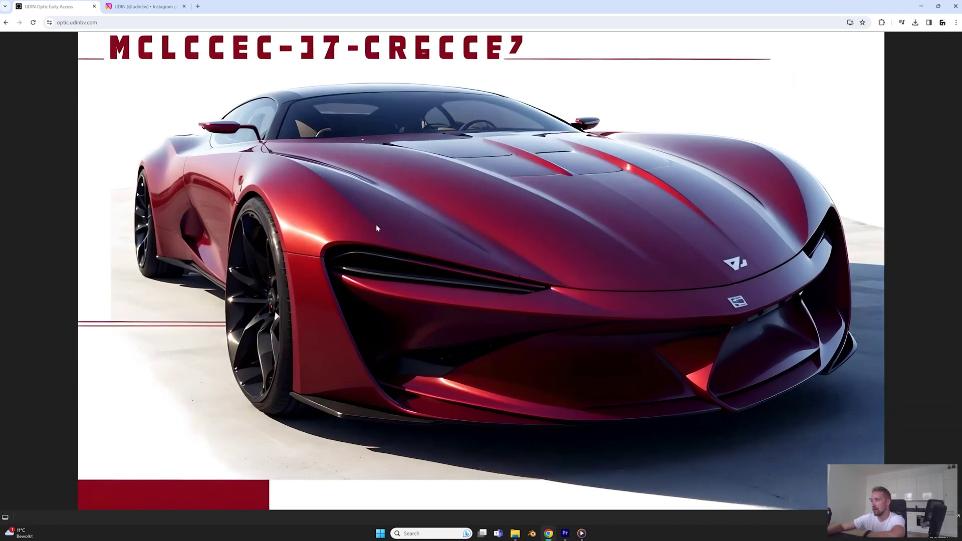
scroll(301, 310, up, 5)
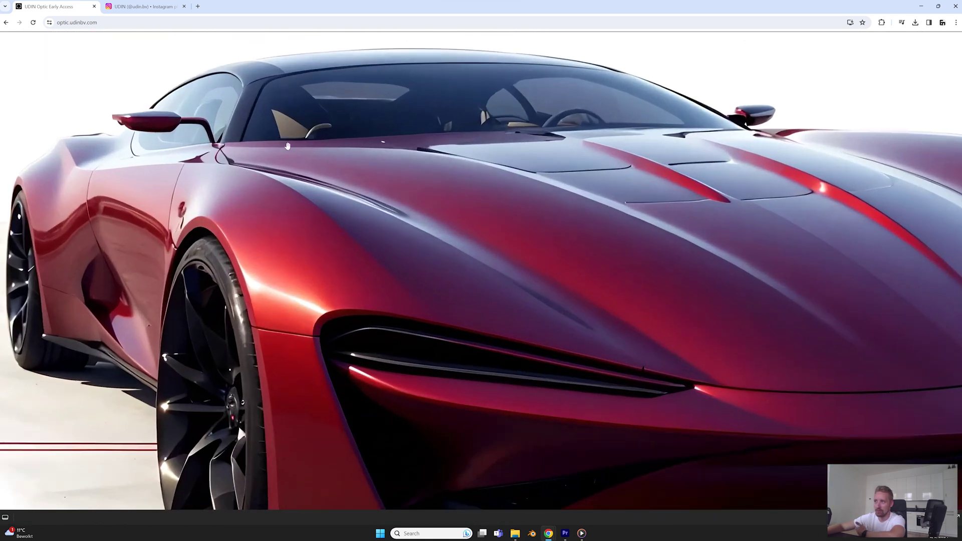
scroll(308, 172, down, 5)
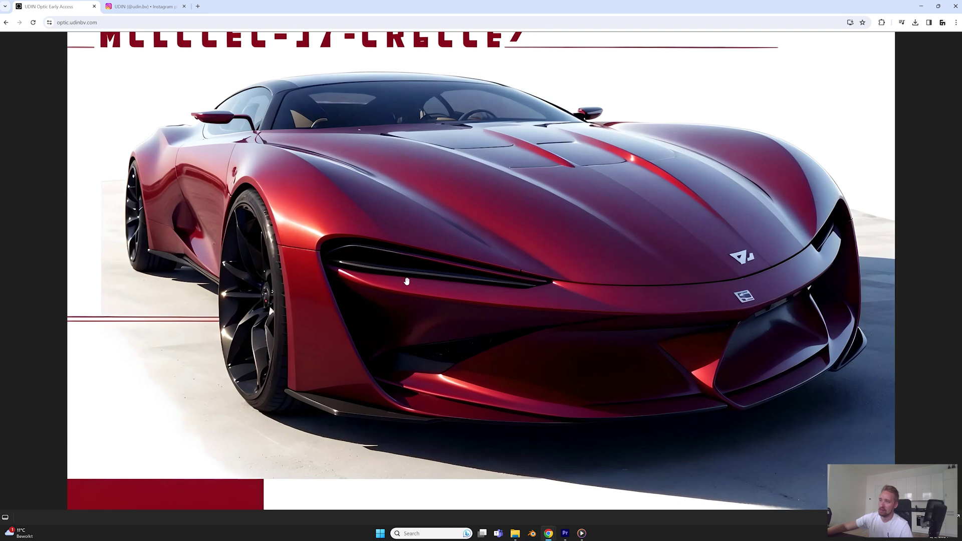
key(Escape)
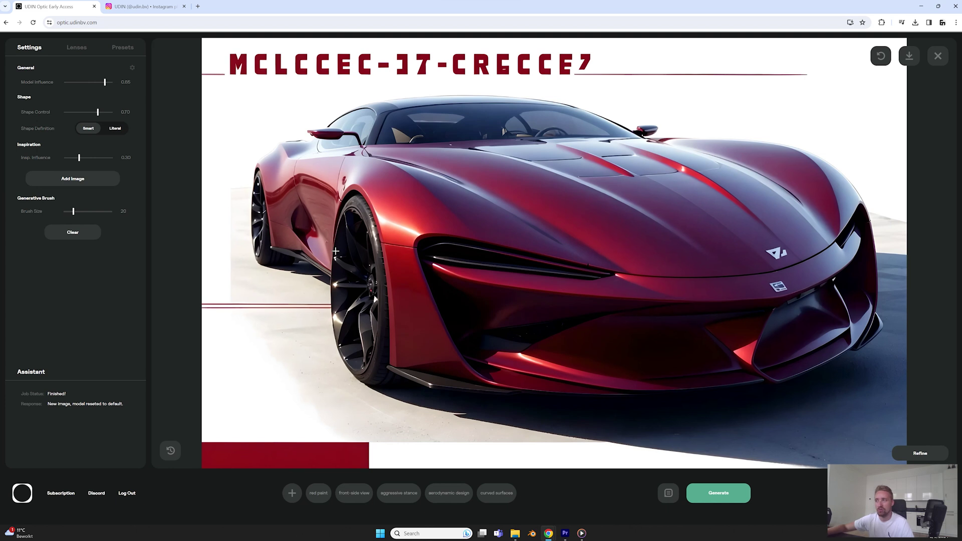
Step: Clear the current render and paste in the grey 3D model image of the sports car seen from the rear side
click(940, 56)
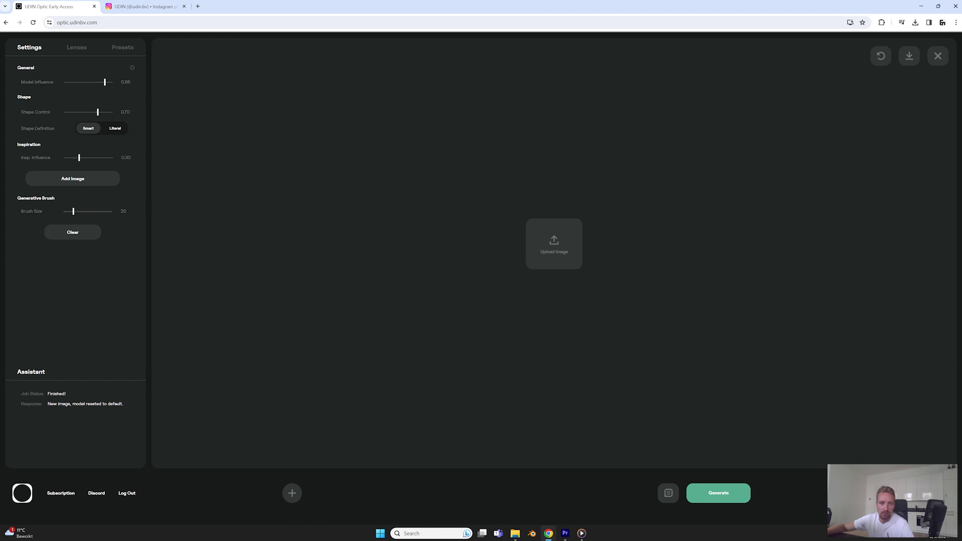
key(ctrl+v)
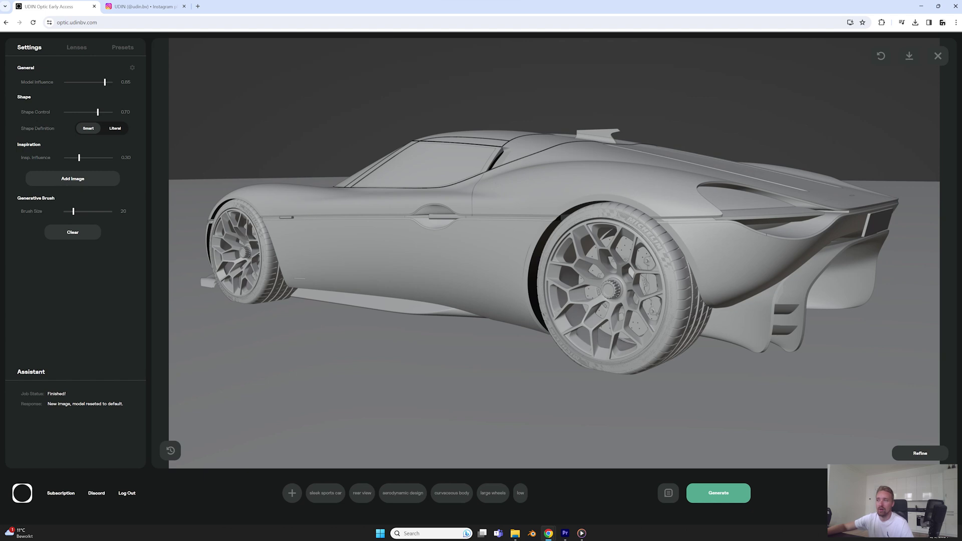
Step: Check the available lenses and browse the reference screenshots of the orange, silver, blue and green demo car
click(82, 48)
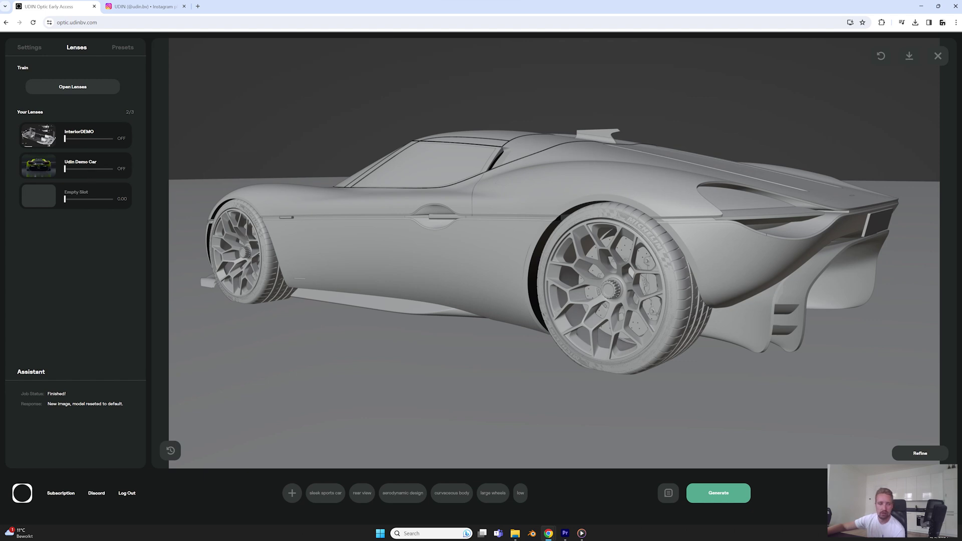
key(alt+Tab)
drag(399, 71, 441, 111)
key(Right)
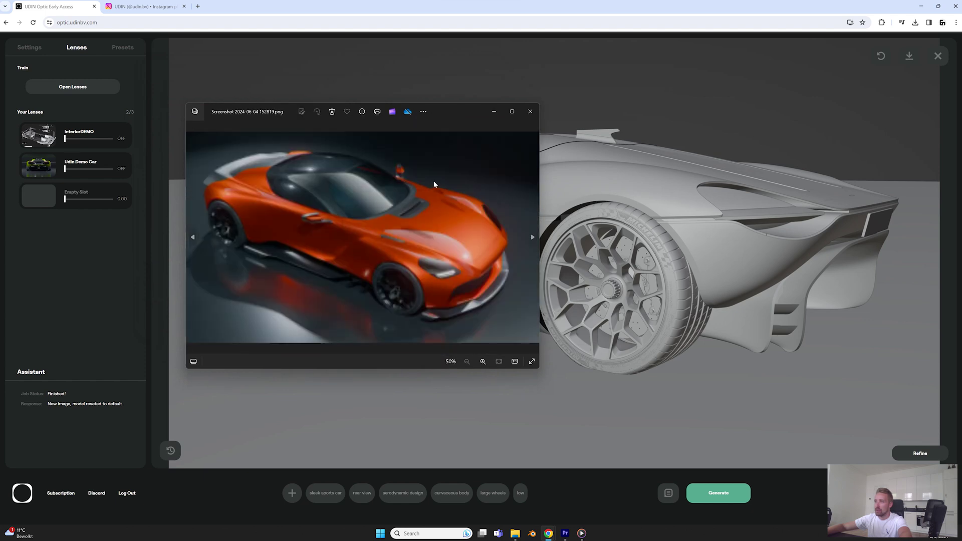
key(Right)
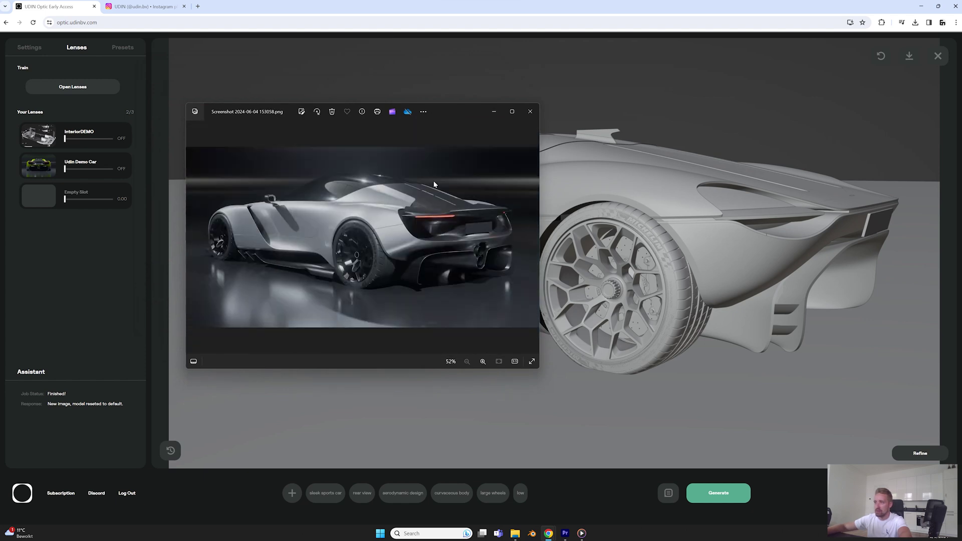
key(Right)
key(Right)
key(Right)
key(Right)
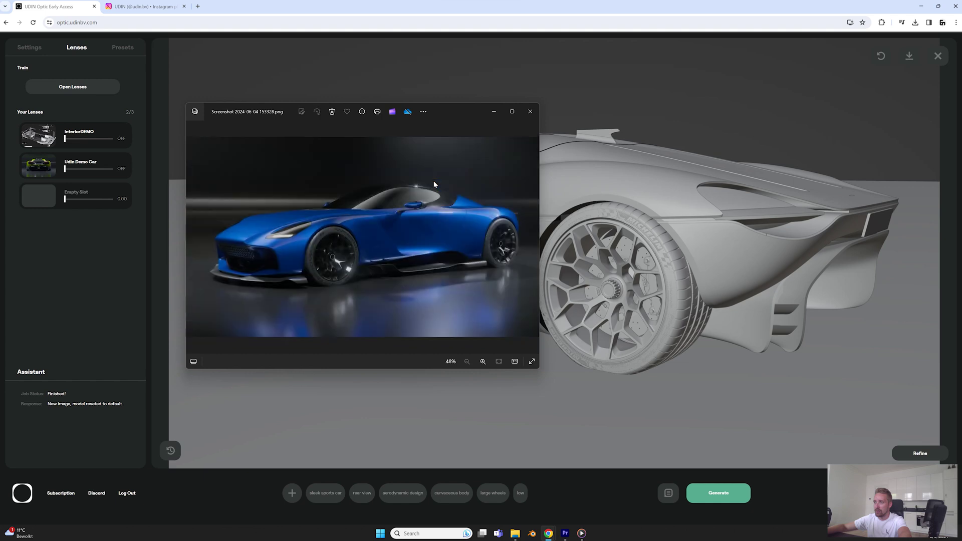
key(Right)
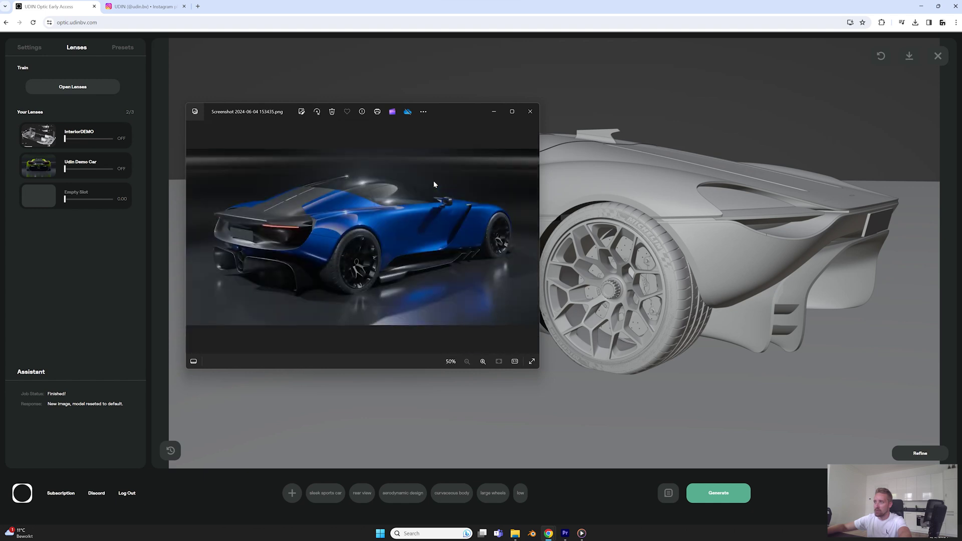
key(Right)
key(Right)
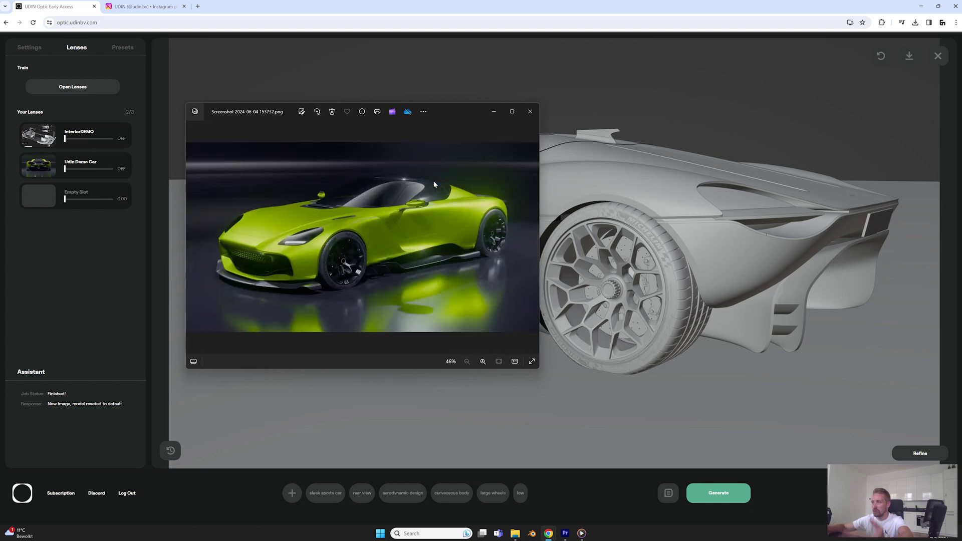
key(Right)
key(Right)
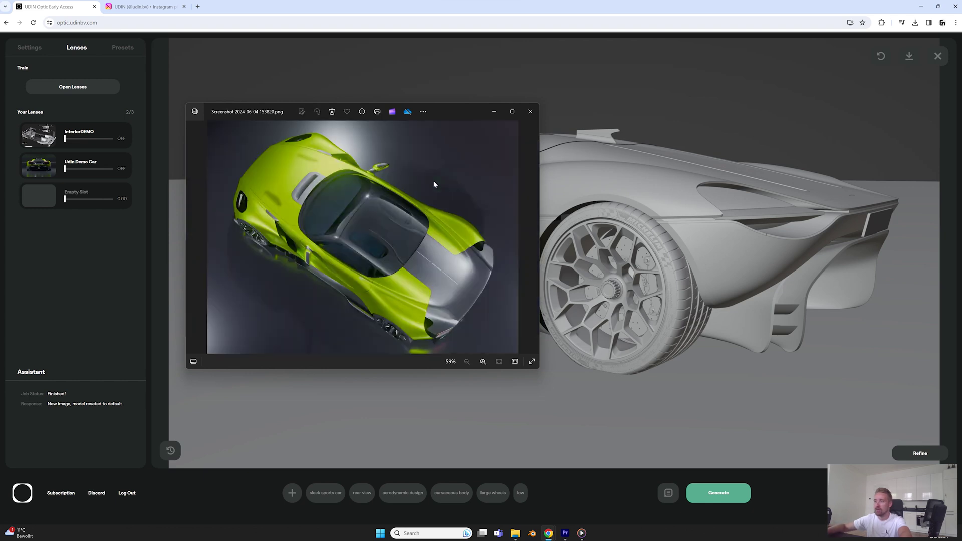
key(Right)
key(Right)
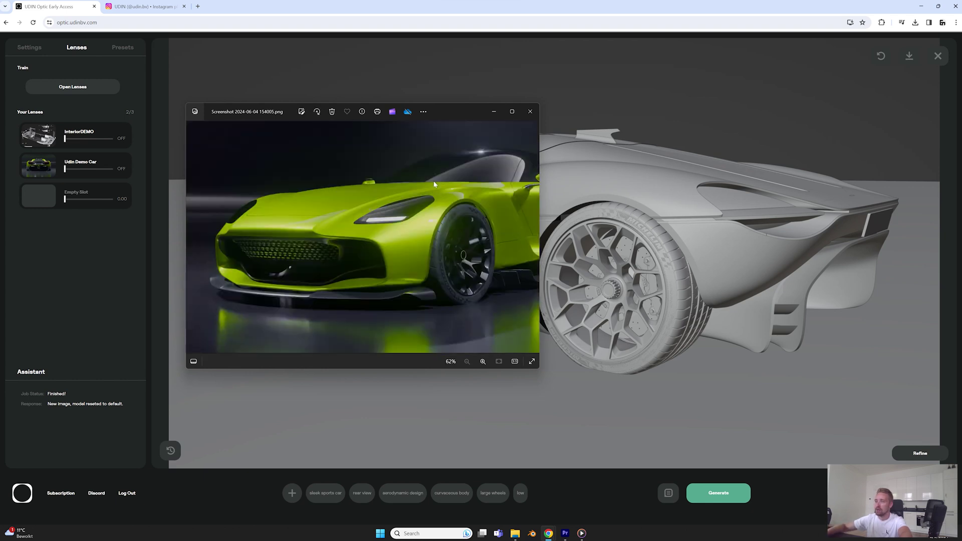
key(Right)
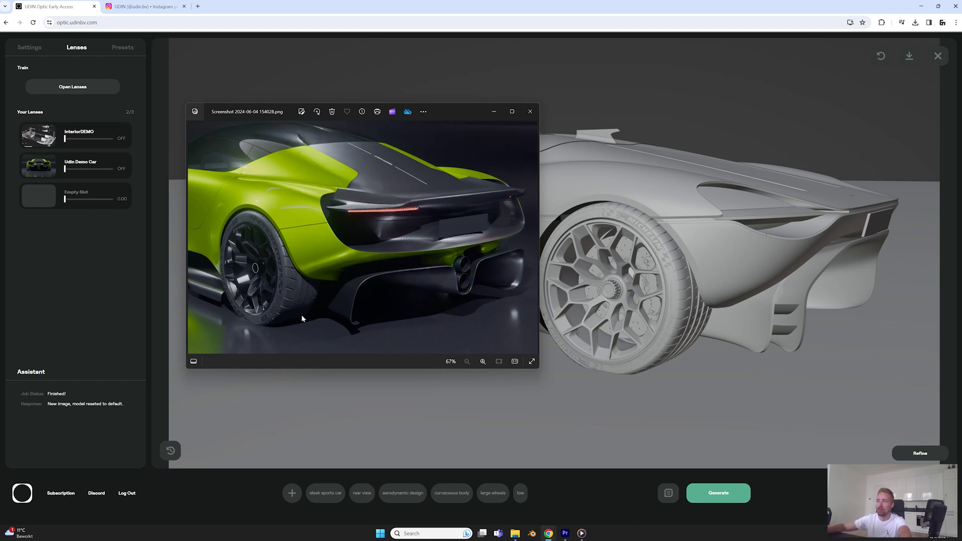
click(530, 111)
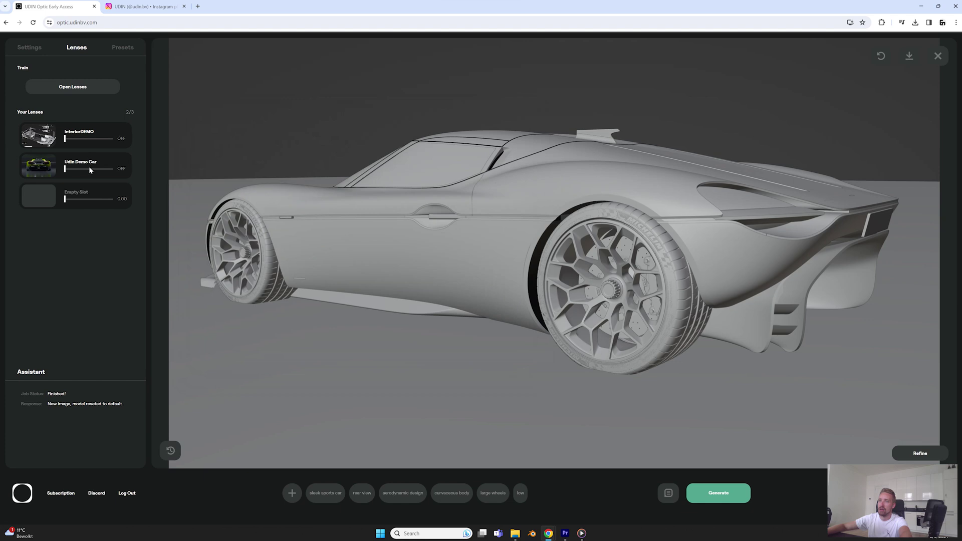
Step: Set Model Influence to Full, Shape Control to 0.90 and Shape Definition to Literal
click(33, 49)
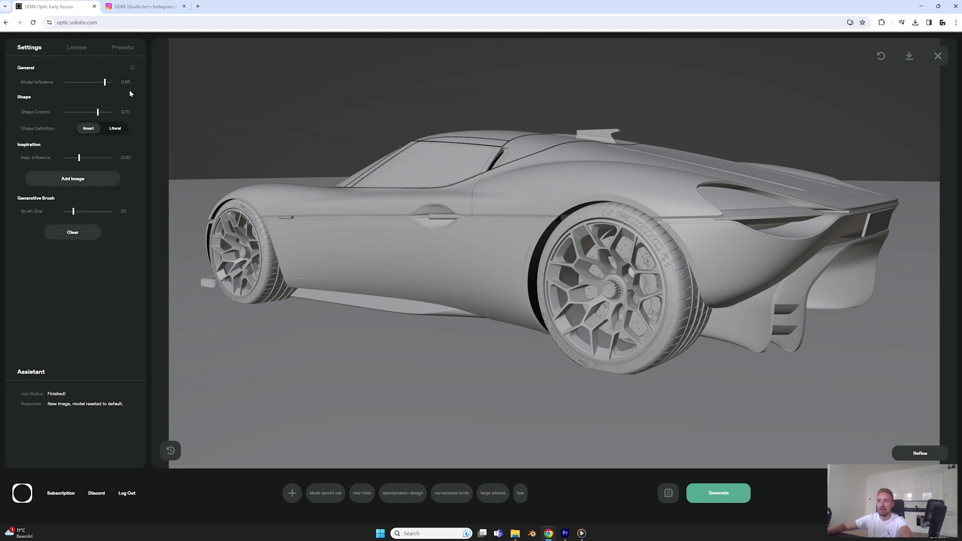
drag(105, 82, 119, 87)
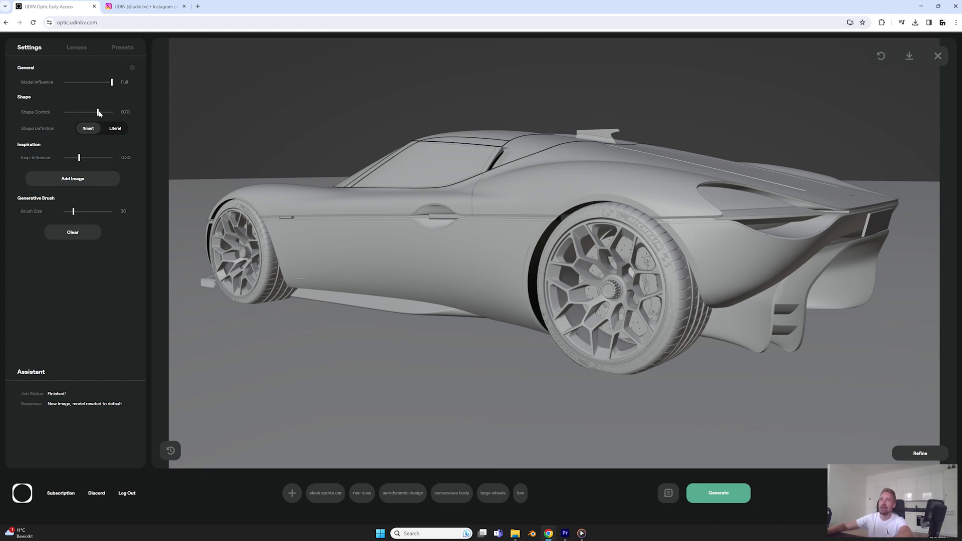
drag(98, 111, 104, 112)
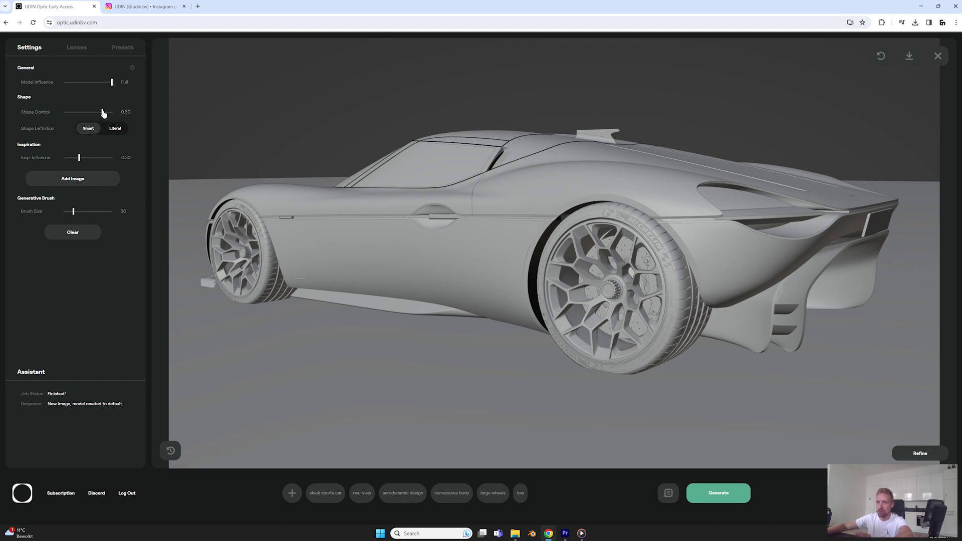
drag(104, 112, 107, 112)
click(113, 129)
click(114, 129)
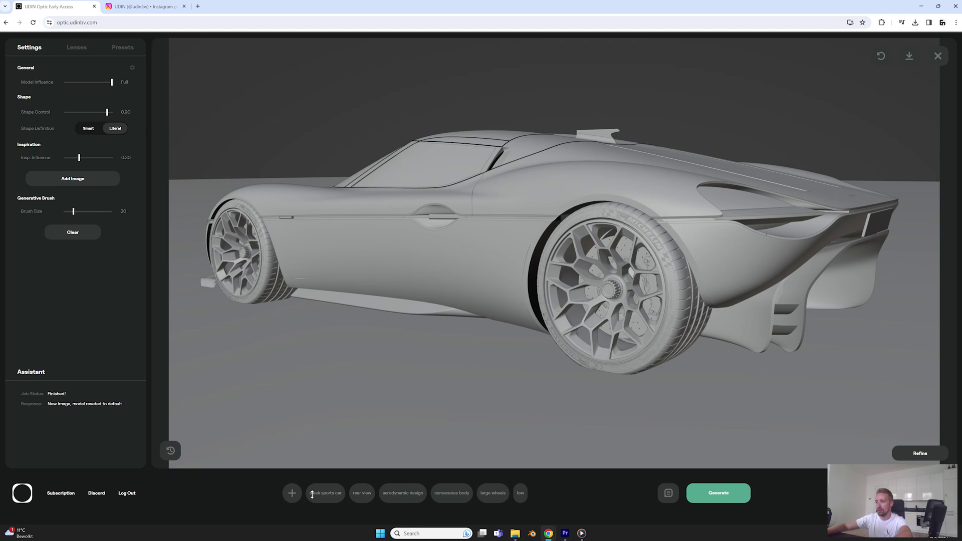
Step: Switch the tags to an empty text prompt and generate two renders of the grey model, restoring the original image in between
click(667, 495)
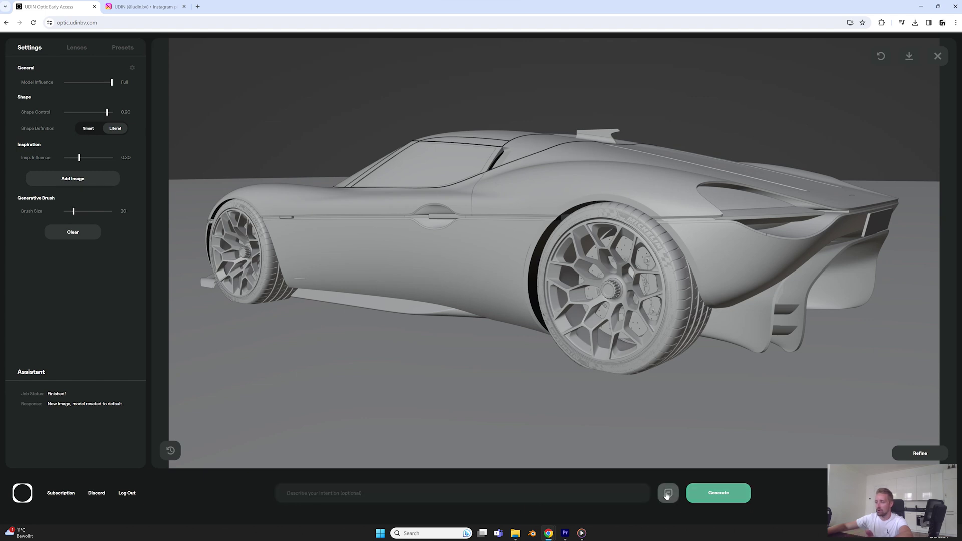
click(727, 495)
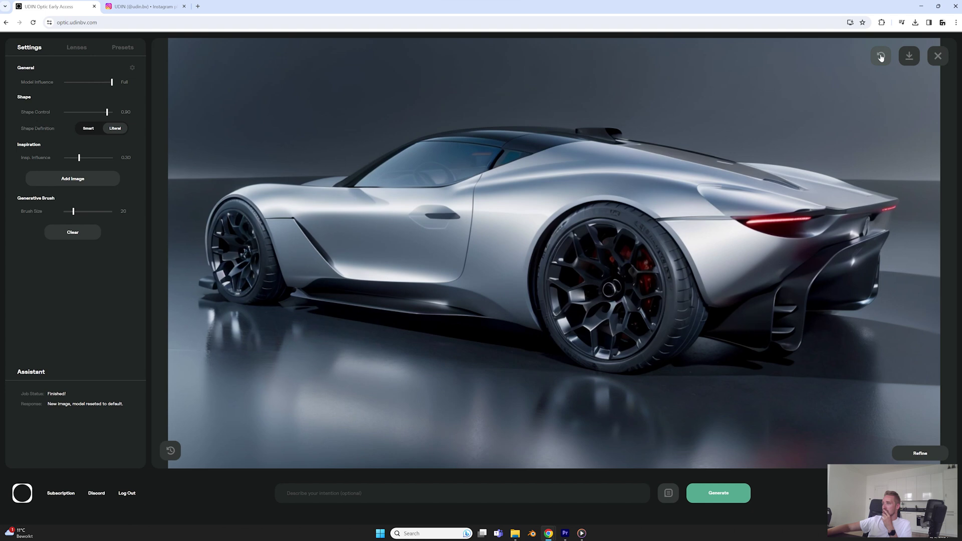
click(880, 56)
click(719, 494)
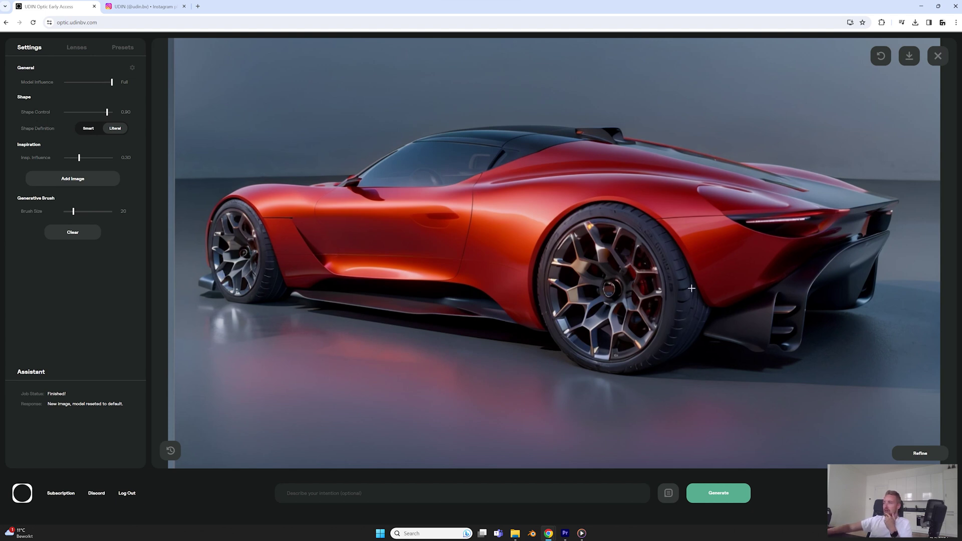
Step: Restore the grey model and generate a render with the Renault Koleos Concept photo as the inspiration image
click(880, 60)
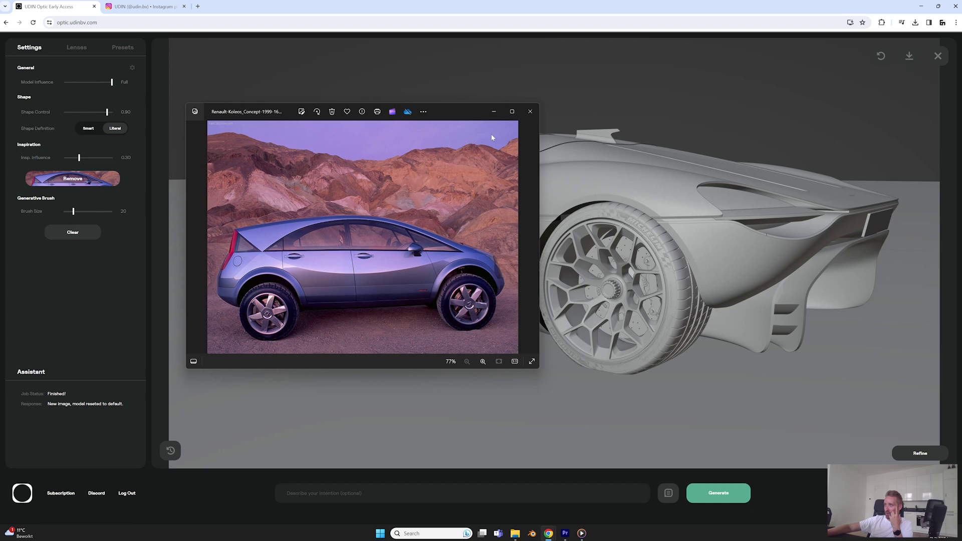
click(530, 111)
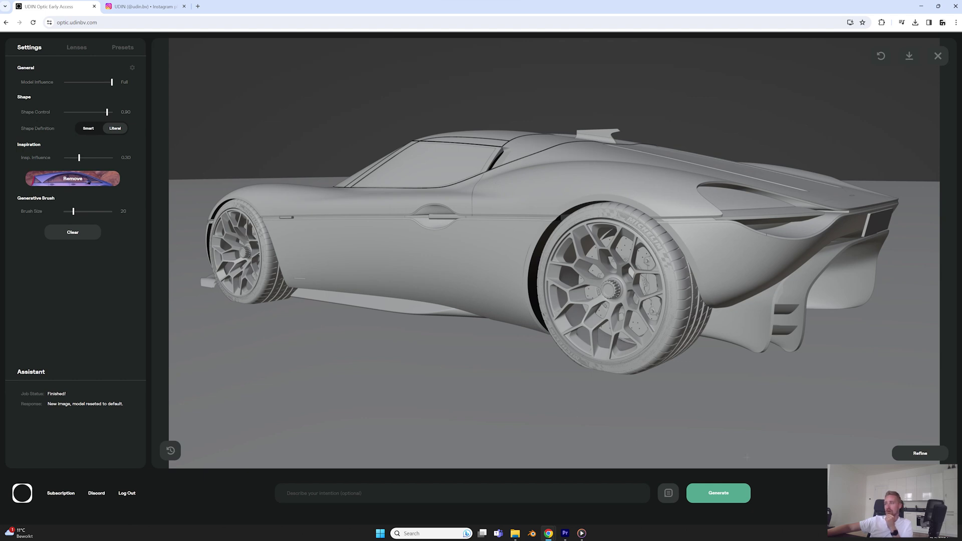
click(717, 500)
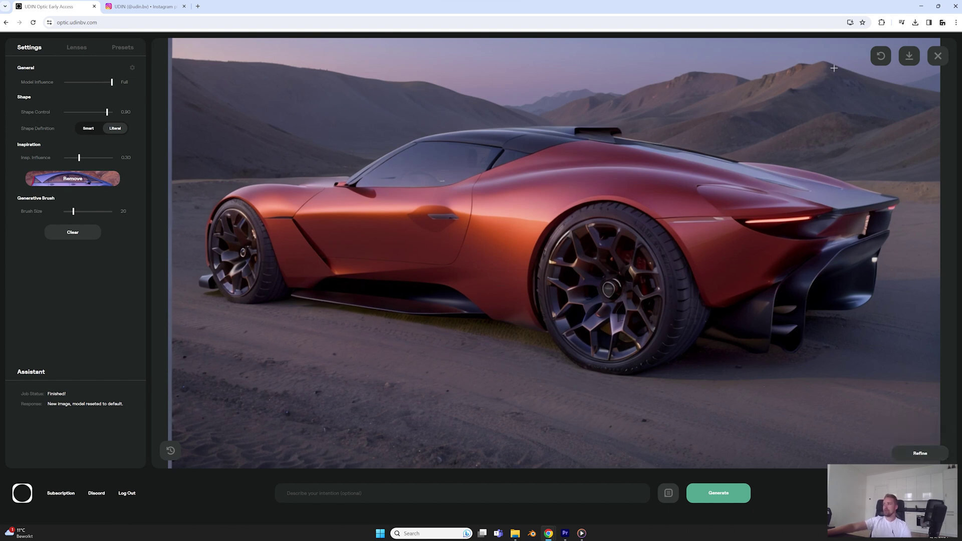
Step: Remove the inspiration image, set Model Influence to 0.70 and Shape Control to 0.80, and generate a new render from the current one
click(88, 179)
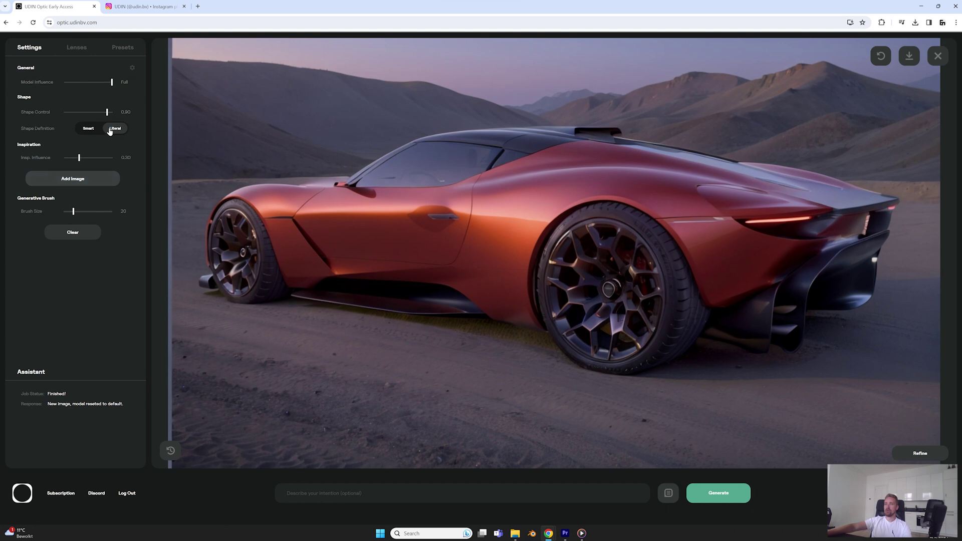
drag(110, 84, 100, 84)
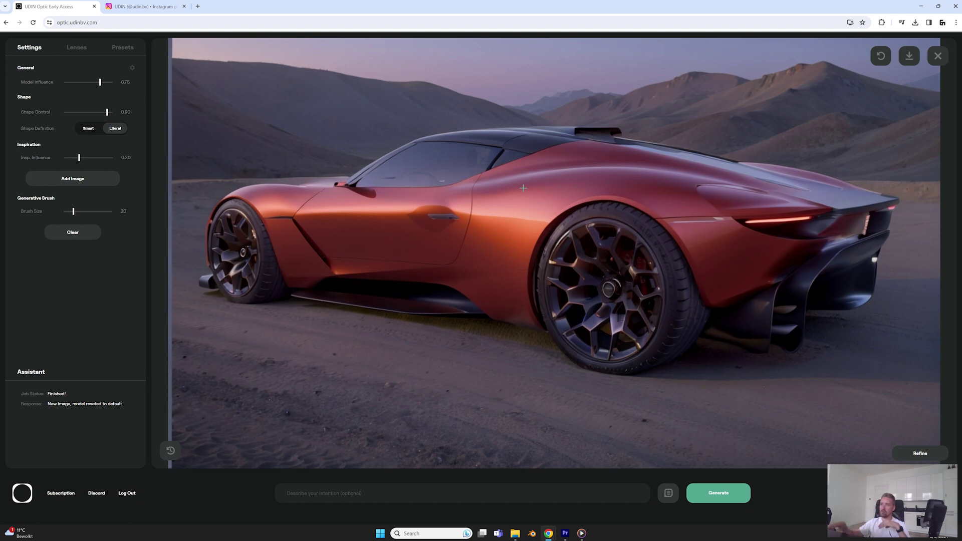
drag(100, 83, 98, 85)
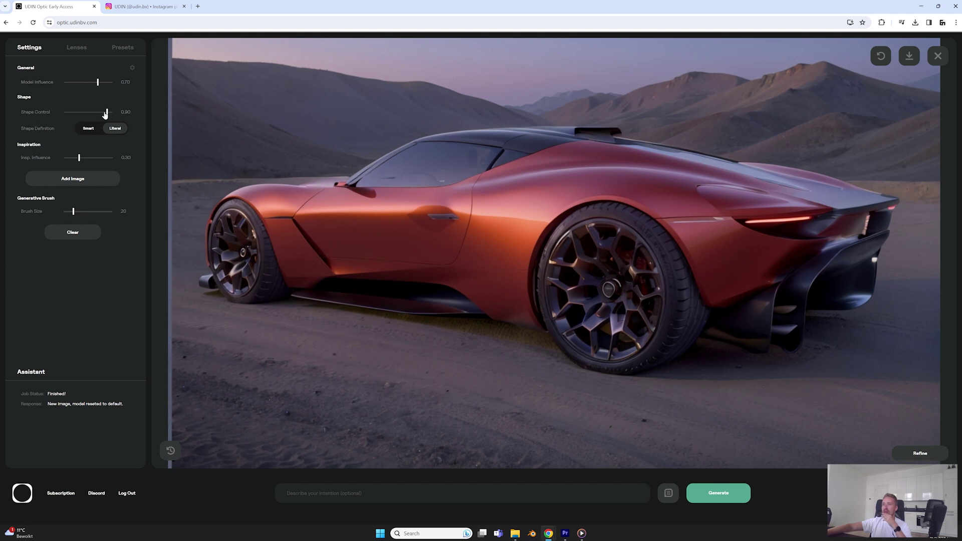
drag(105, 114, 103, 115)
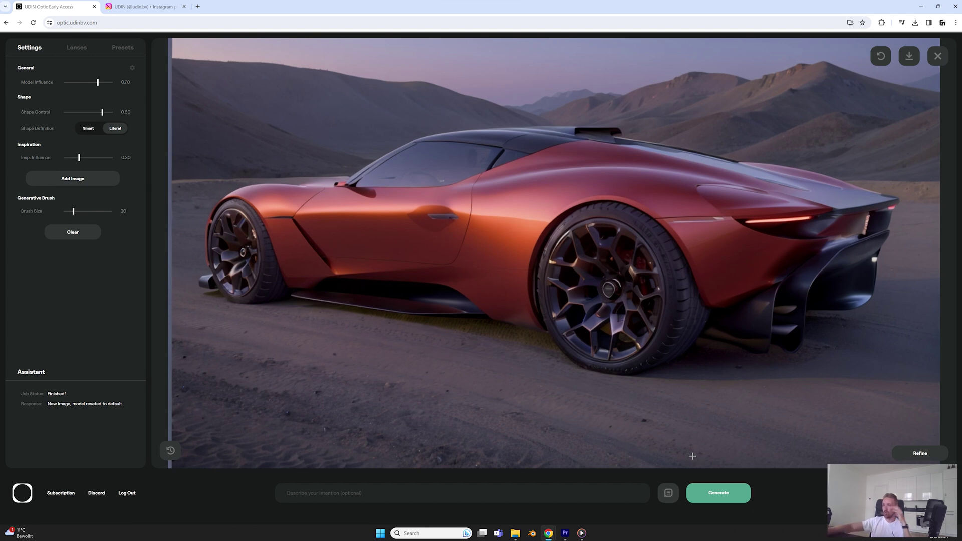
click(722, 495)
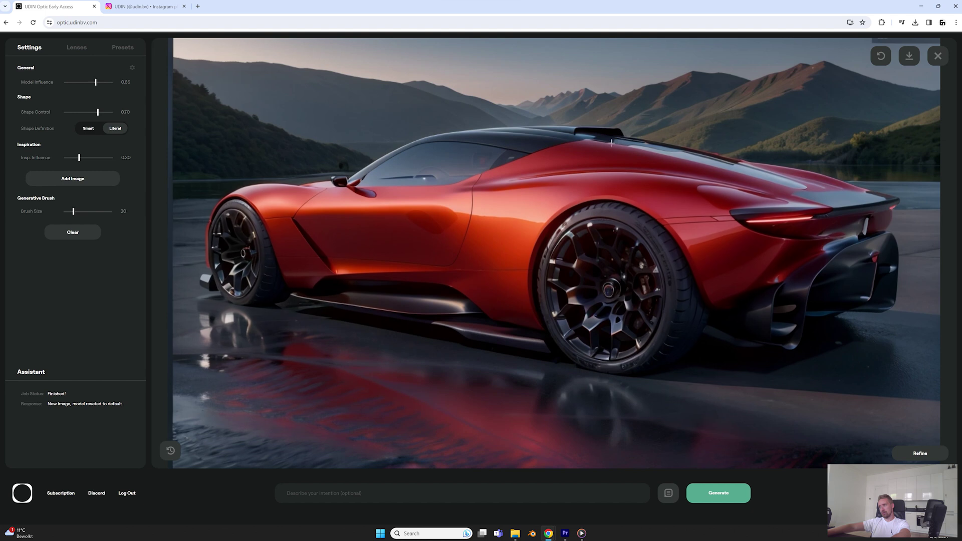
Step: Refine the red car render with the mountain lake background and download it for viewing at full size
click(921, 454)
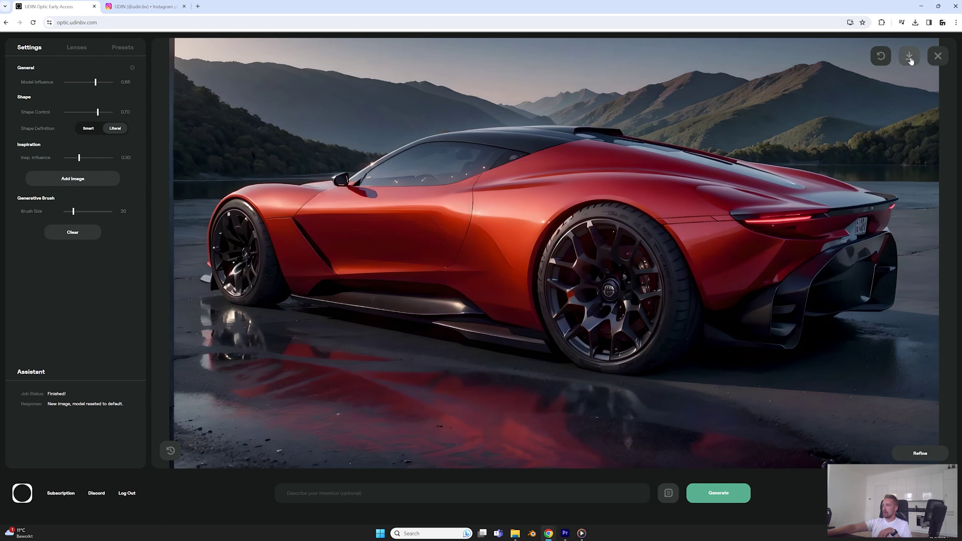
click(909, 57)
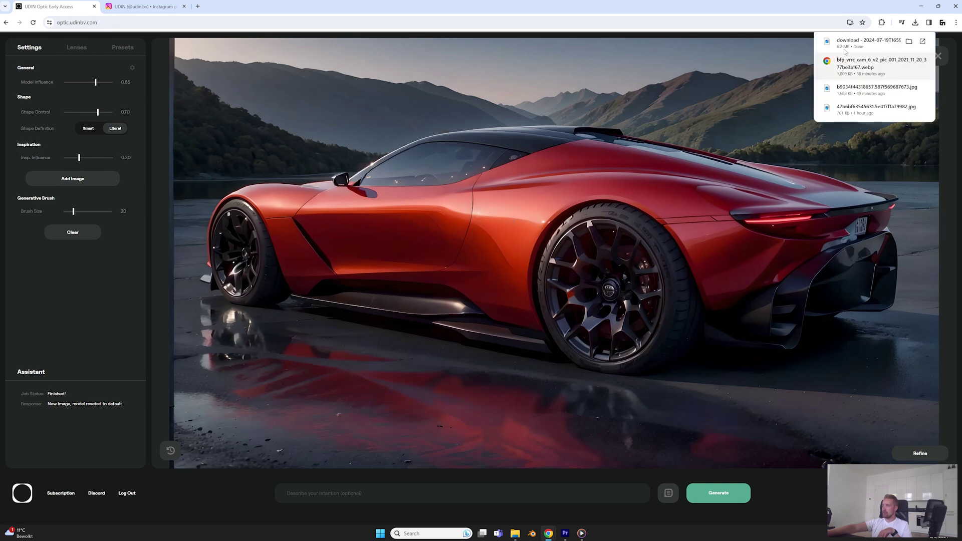
click(845, 51)
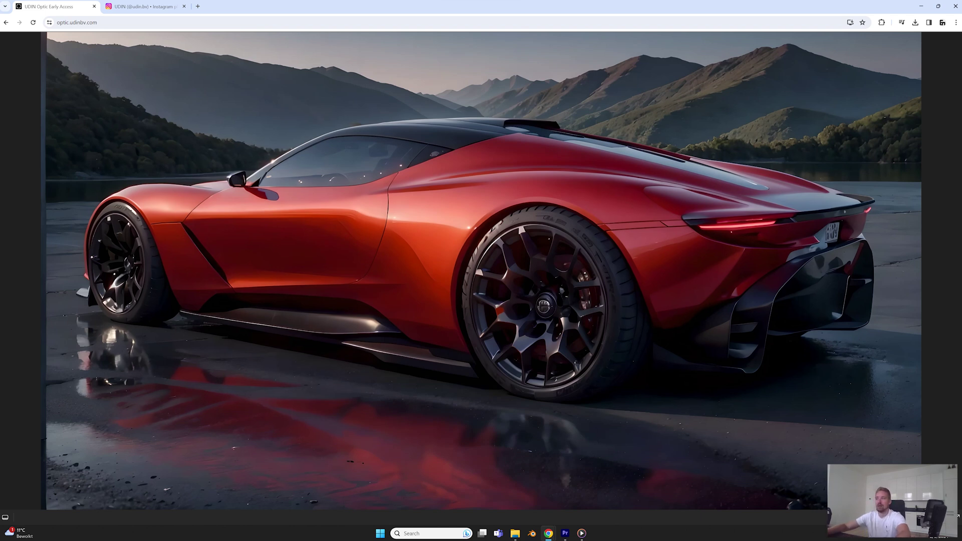
click(528, 339)
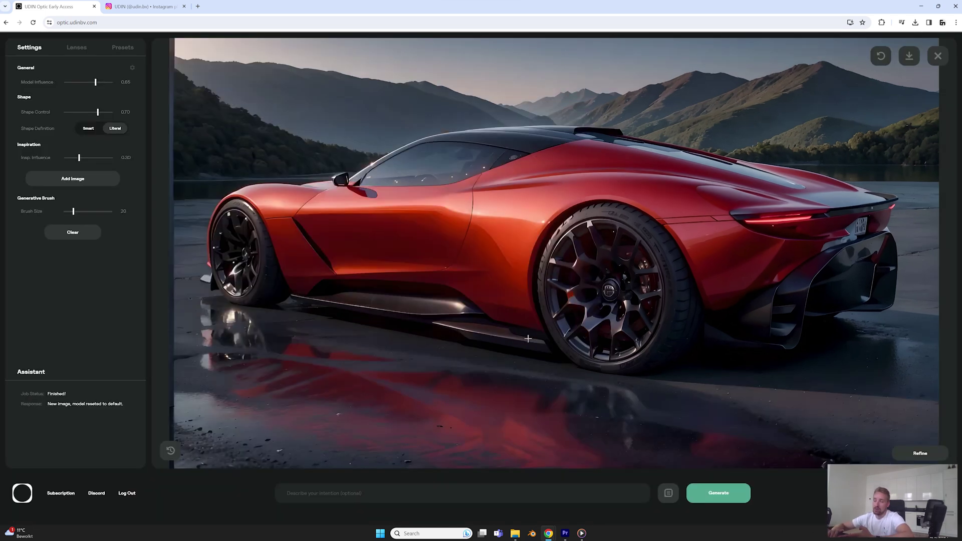